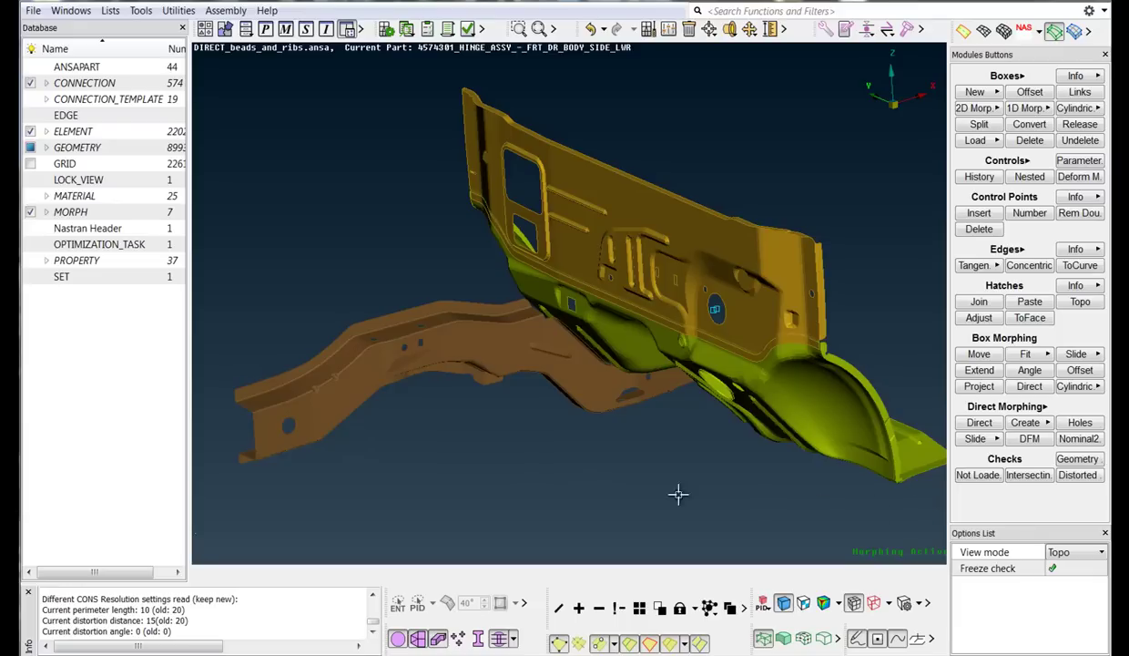
Start sliding a feature with the FE shells of the right-hand rib on the brown rail's lower bend line
ctrl+drag(401, 426, 395, 377)
scroll(395, 377, up, 5)
scroll(453, 371, up, 3)
ctrl+drag(532, 363, 533, 391)
click(973, 439)
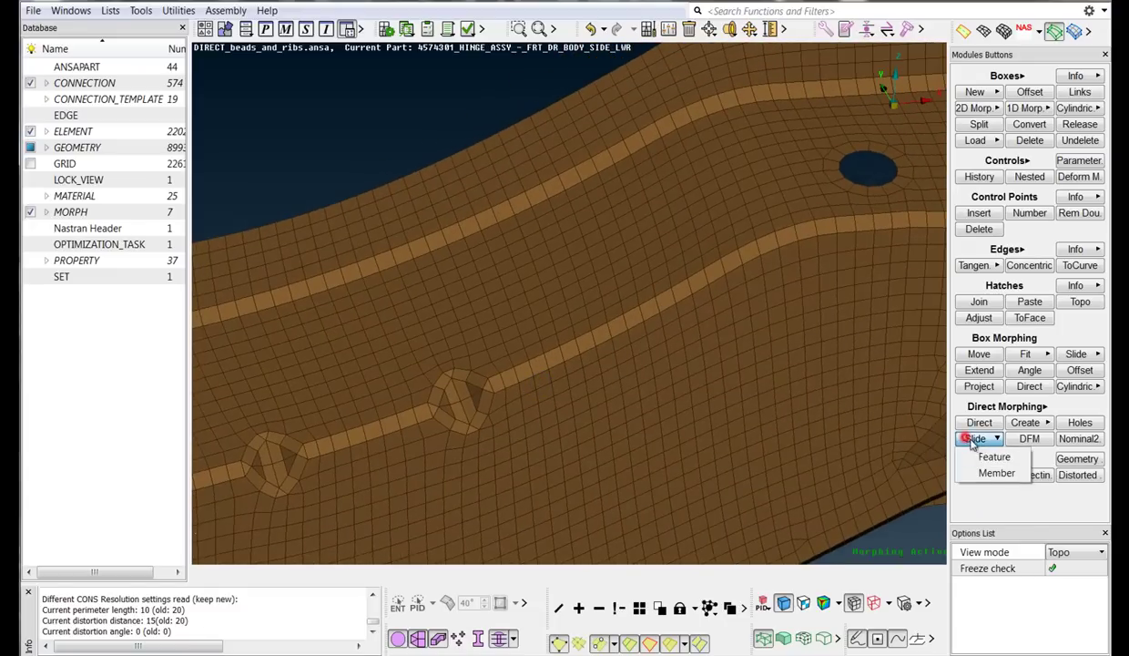
click(989, 455)
click(500, 602)
click(436, 410)
click(473, 430)
middle_click(514, 406)
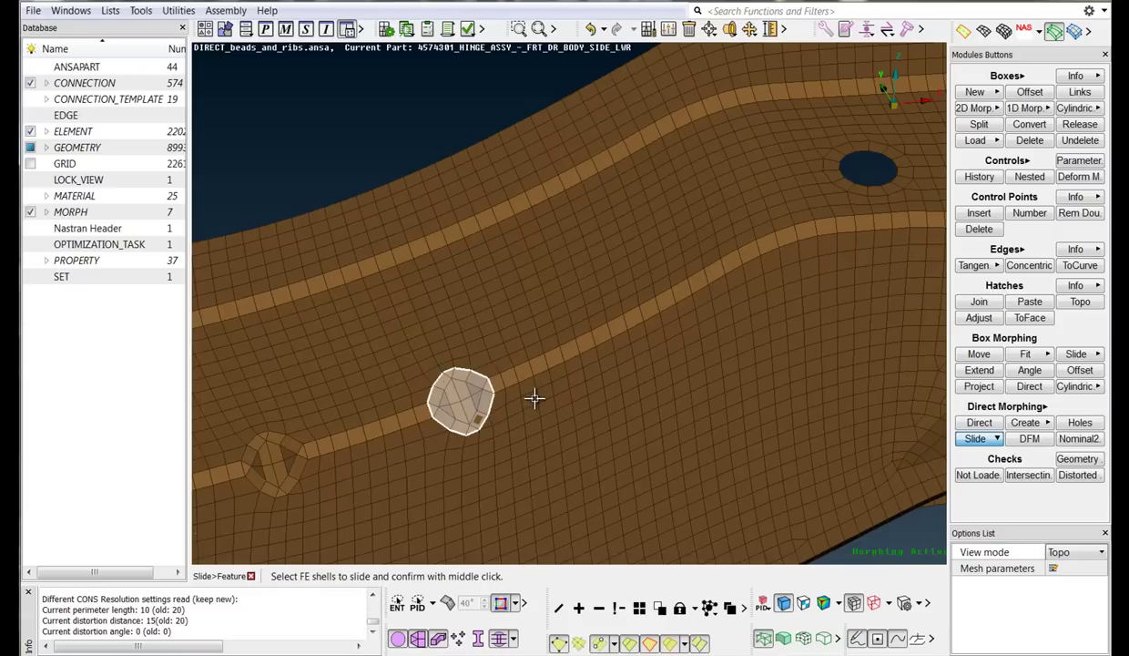
middle_click(534, 398)
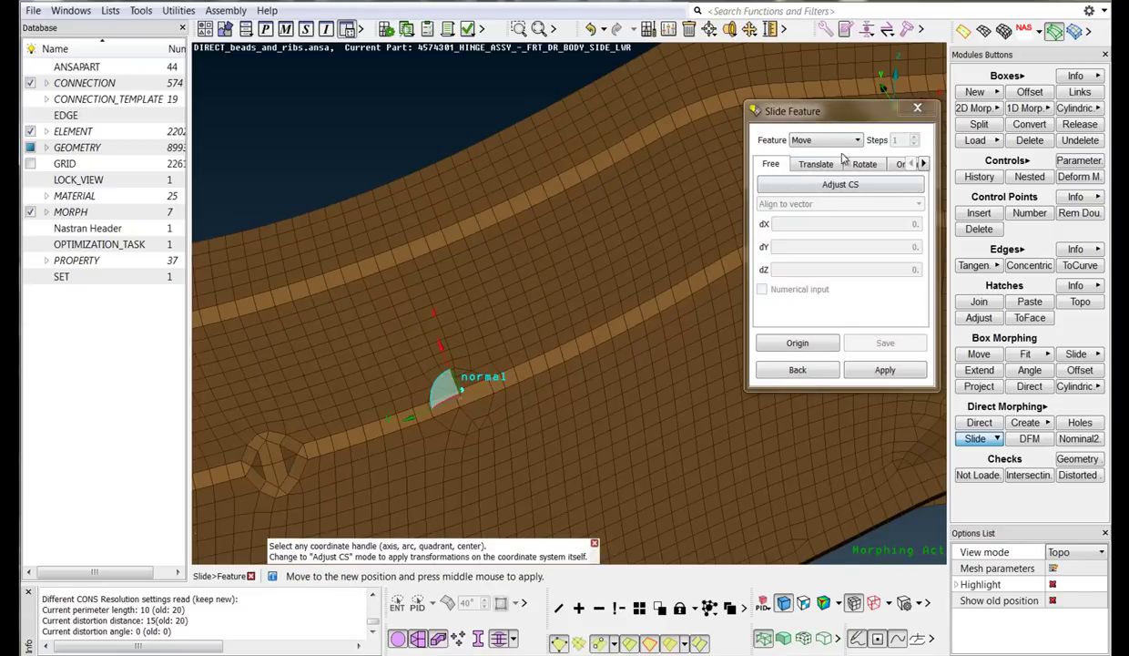
Copy the rib once along the curve of the bend line with auto-orientation at a distance of 51
click(857, 139)
click(856, 159)
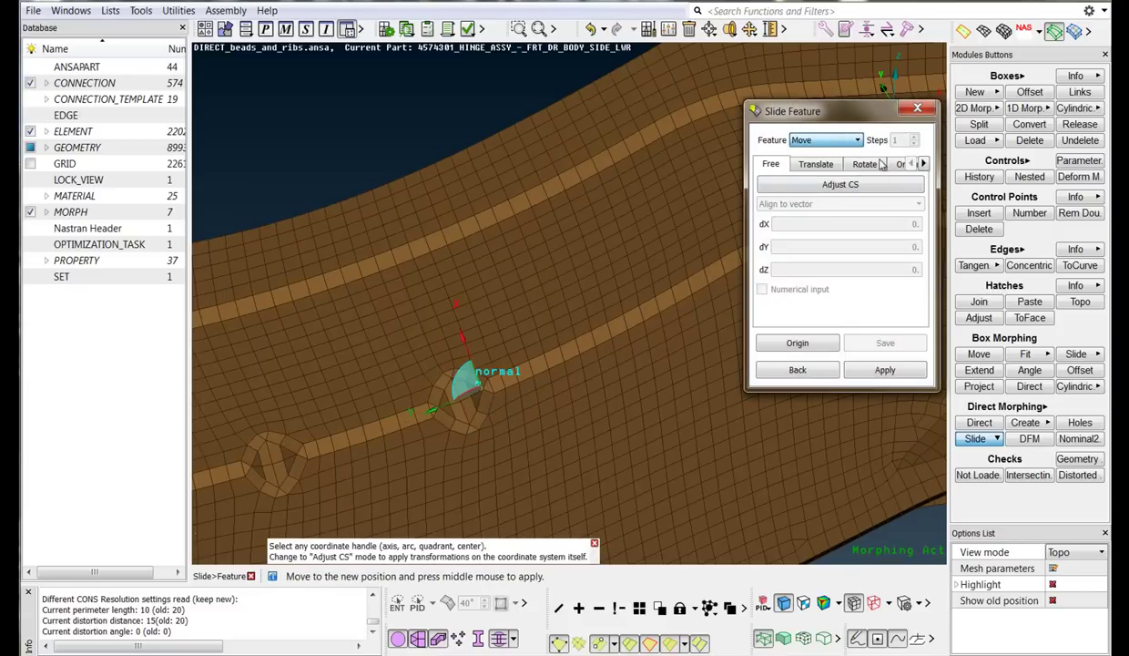
click(896, 163)
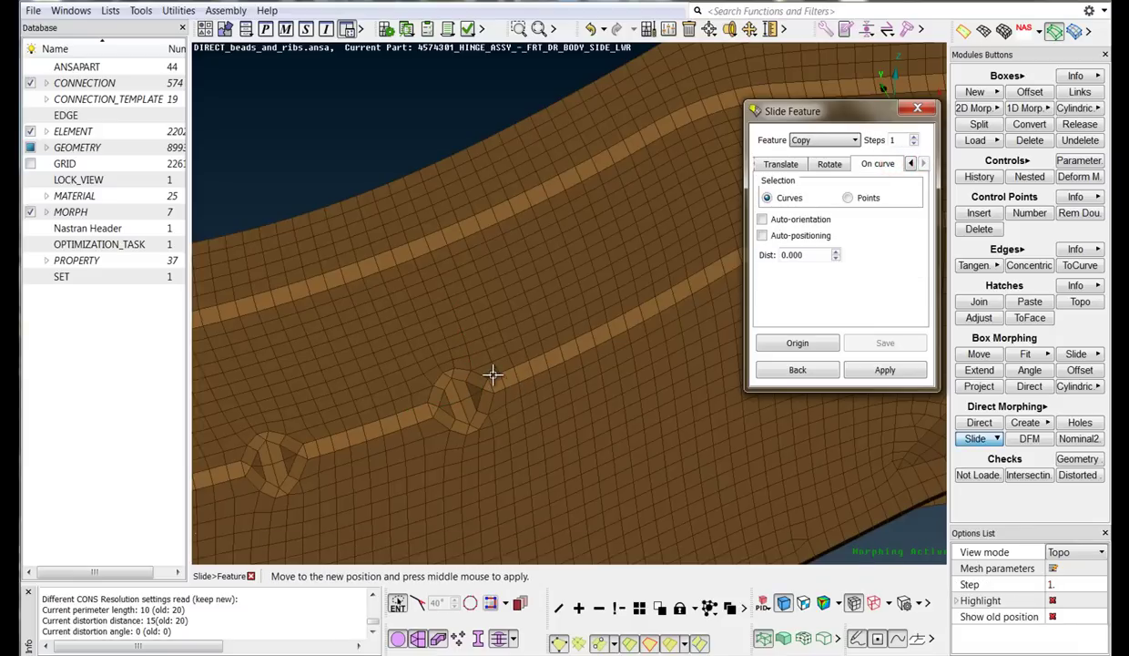
click(494, 375)
click(663, 291)
click(791, 222)
scroll(810, 259, up, 5)
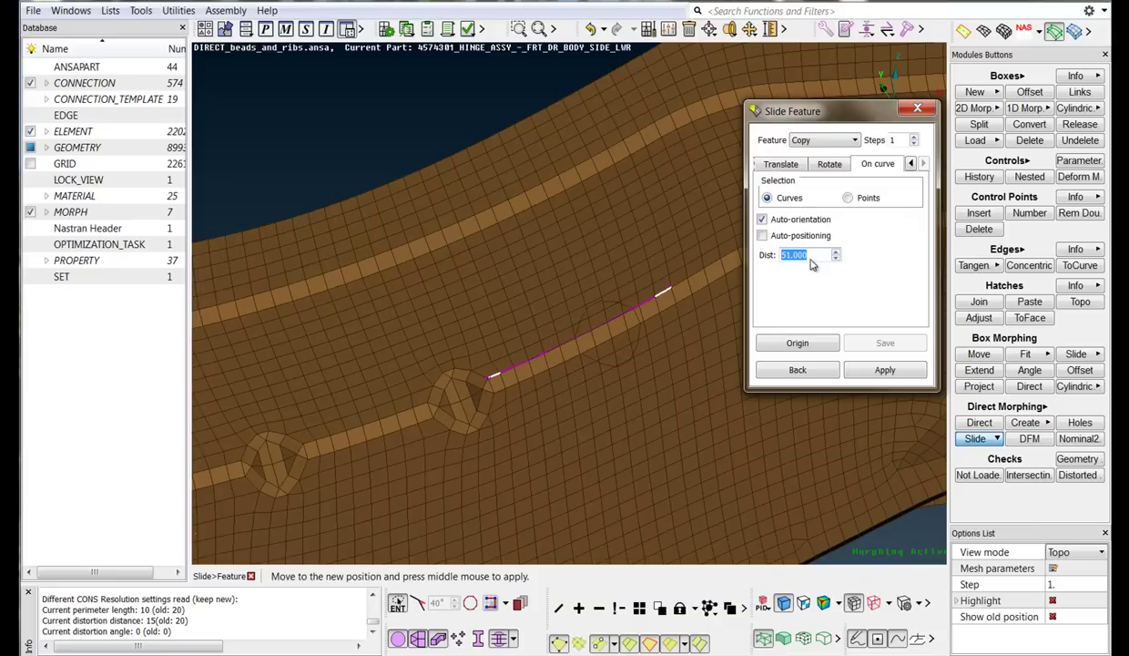
middle_click(713, 325)
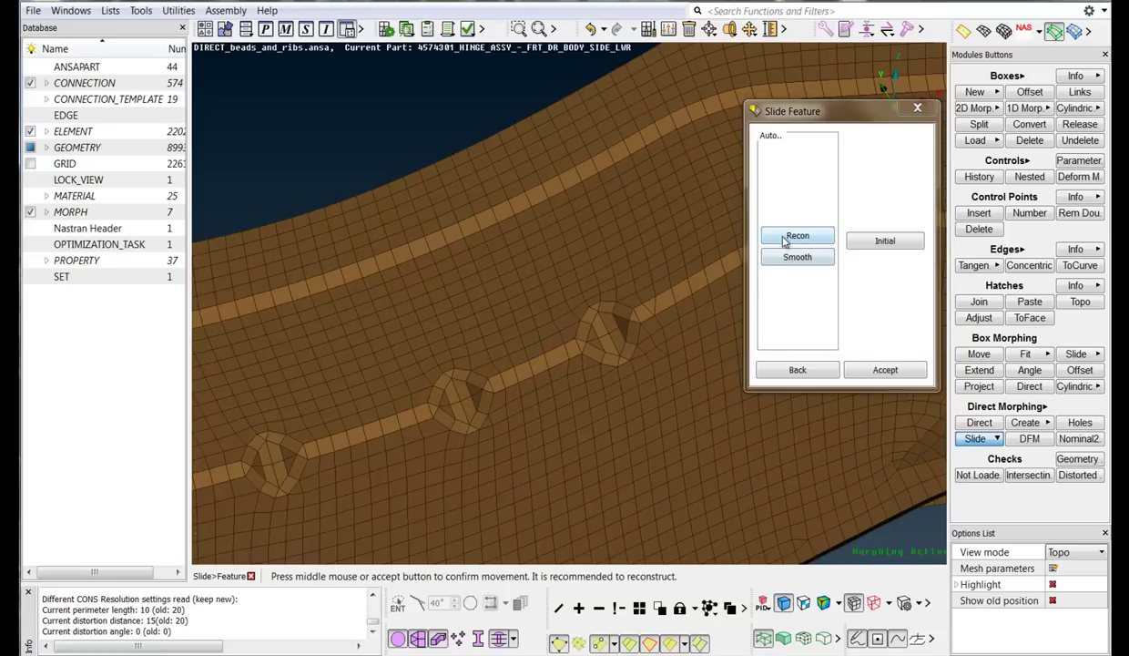
Reconstruct the mesh around the copied rib on the rail and accept the preview
click(795, 236)
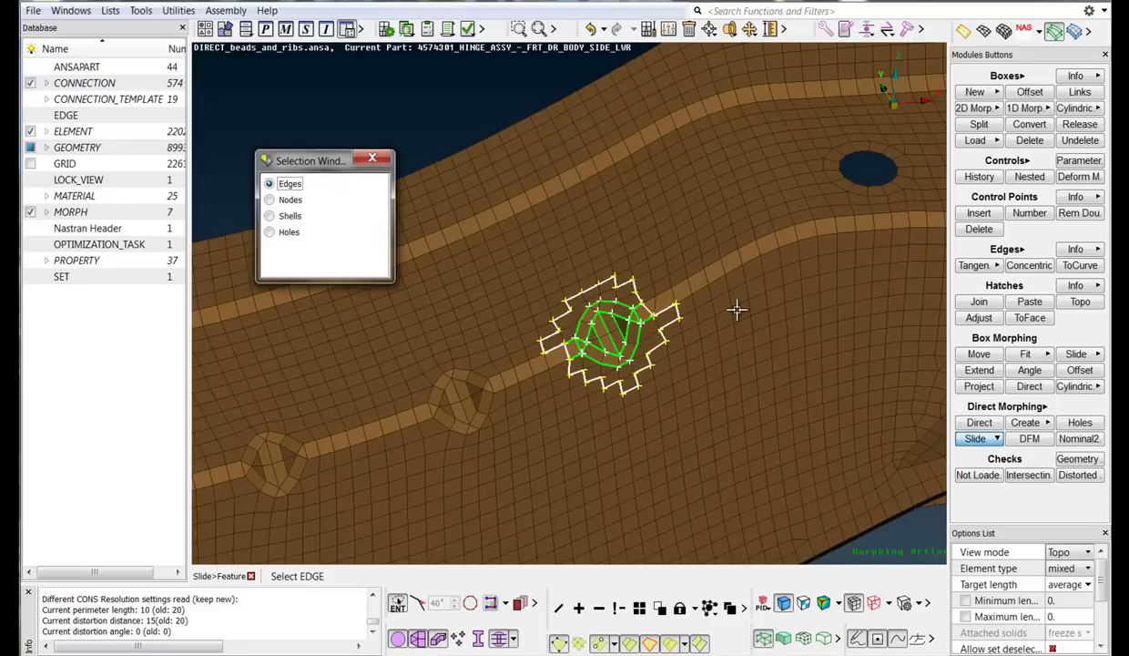
middle_click(737, 309)
click(785, 466)
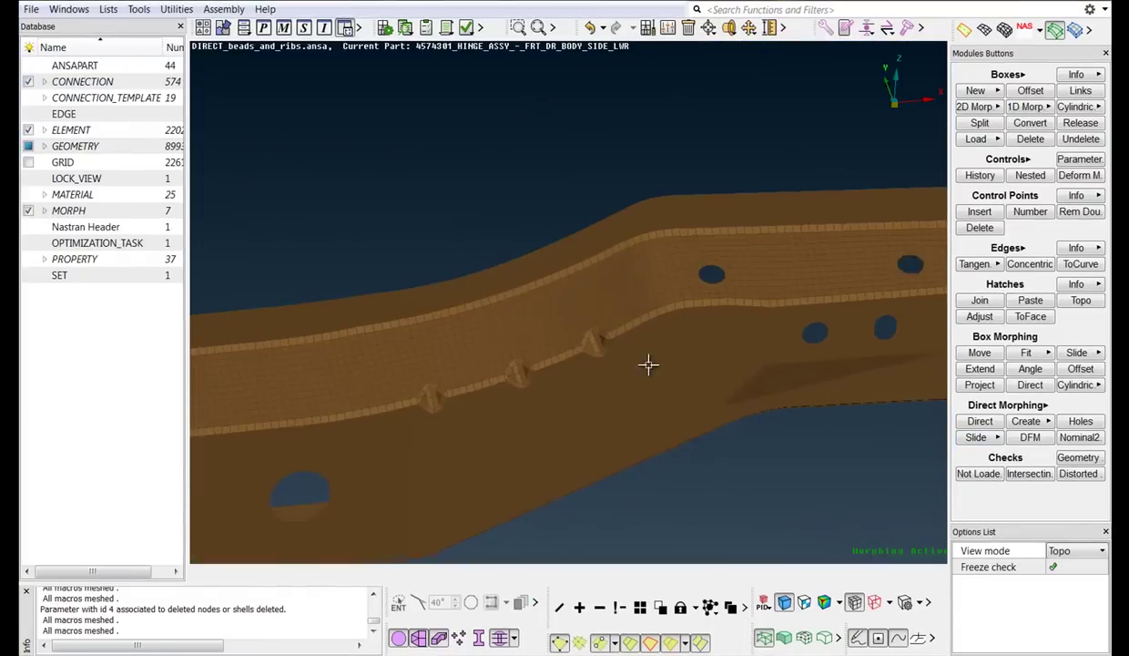
Select the horizontal bead on the green panel for sliding, using the 35° feature-angle selection
ctrl+drag(648, 366, 646, 392)
scroll(607, 319, up, 4)
scroll(611, 378, up, 4)
ctrl+middle_drag(647, 392, 657, 467)
click(972, 437)
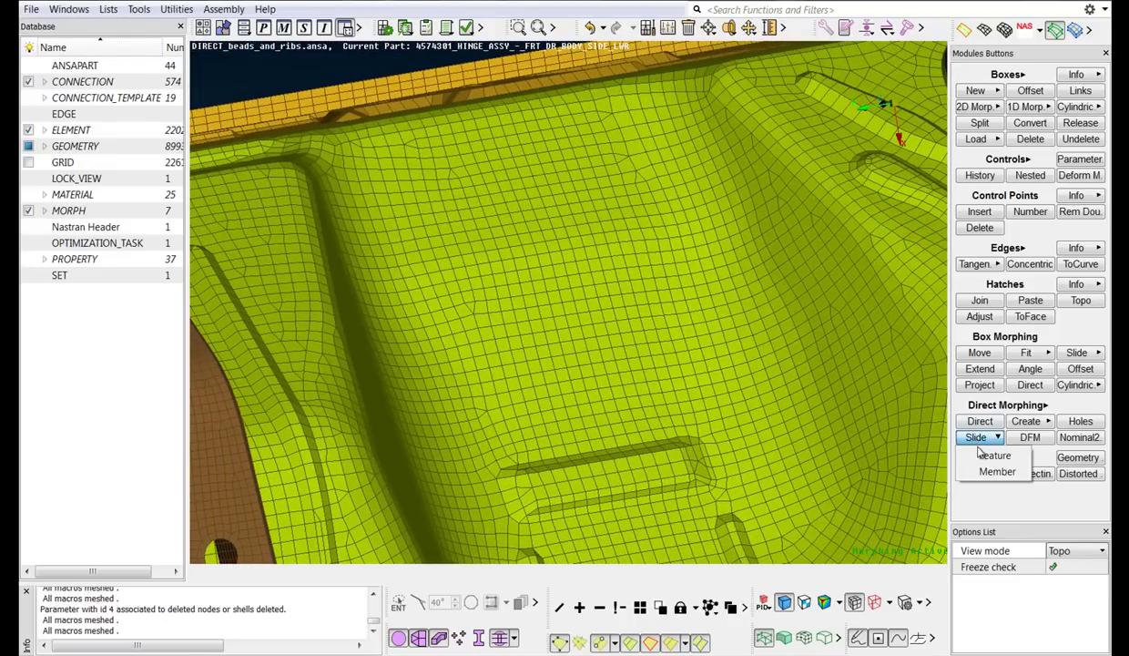
click(983, 455)
click(450, 604)
click(574, 492)
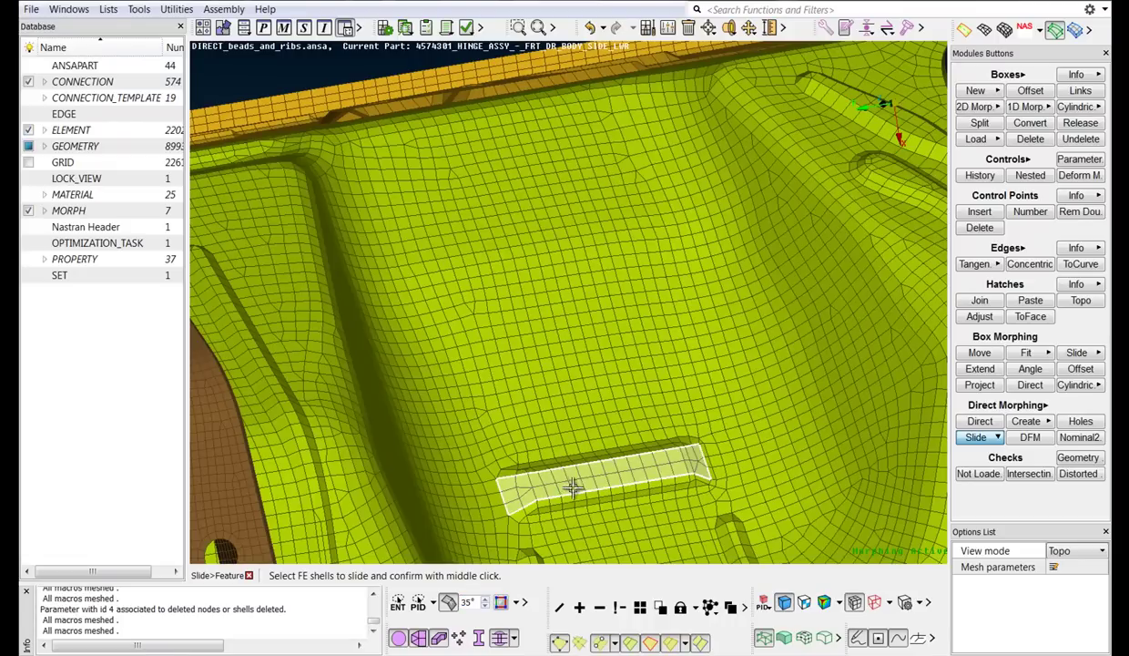
middle_click(615, 424)
Place one copy of the horizontal bead above the original by moving it freely along its local Y axis
click(952, 197)
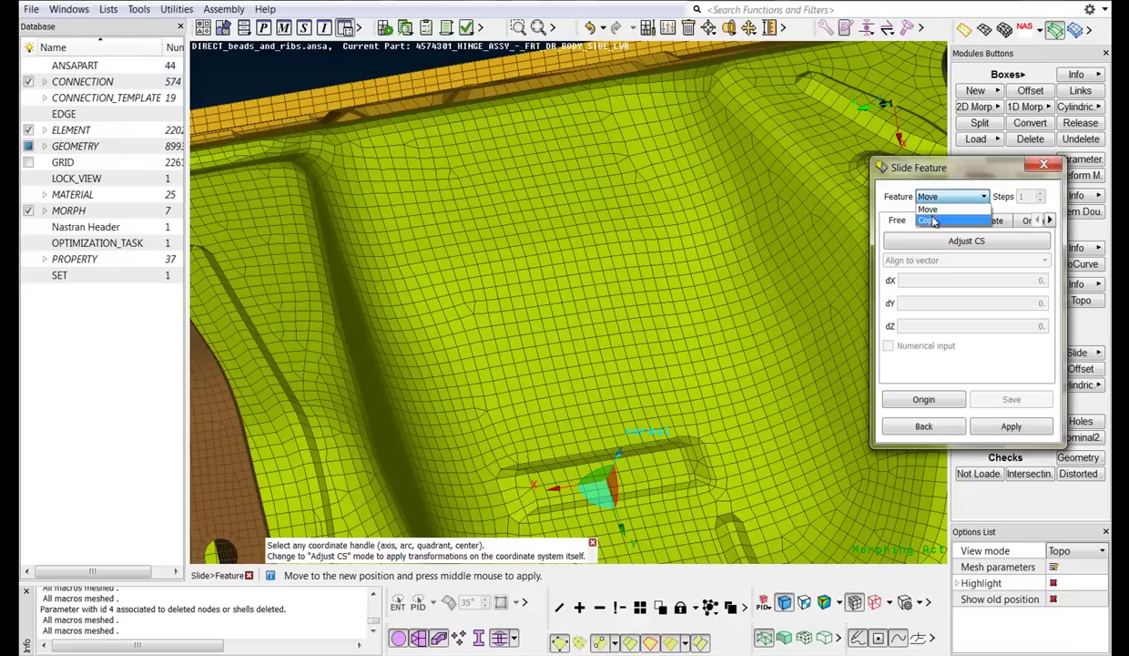
click(929, 221)
click(605, 471)
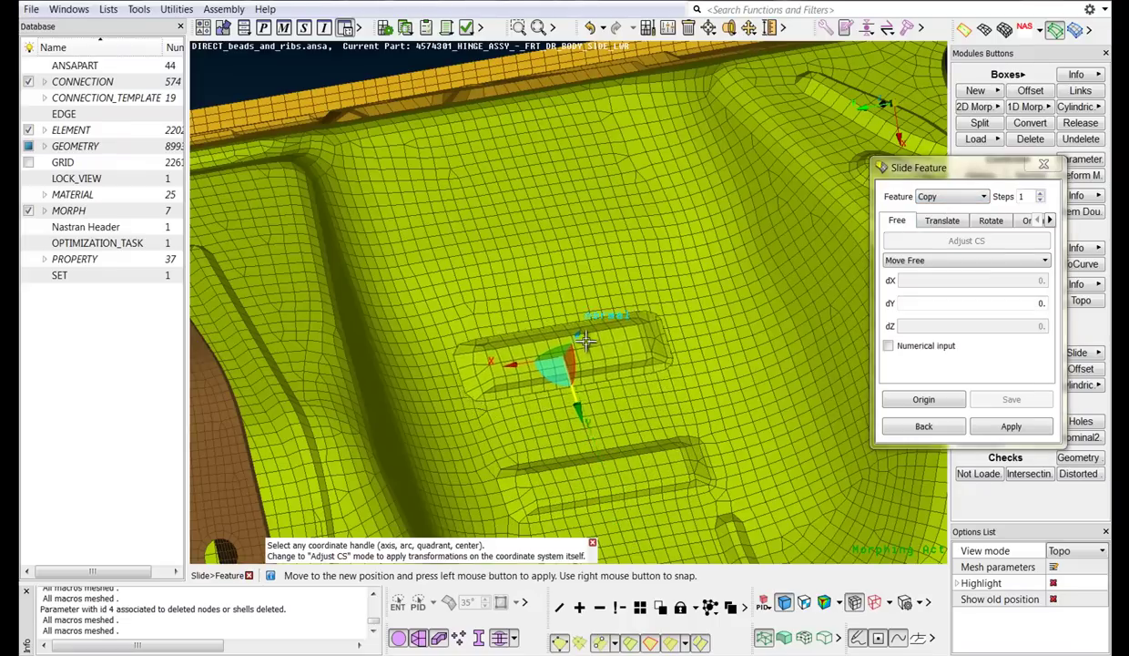
click(592, 334)
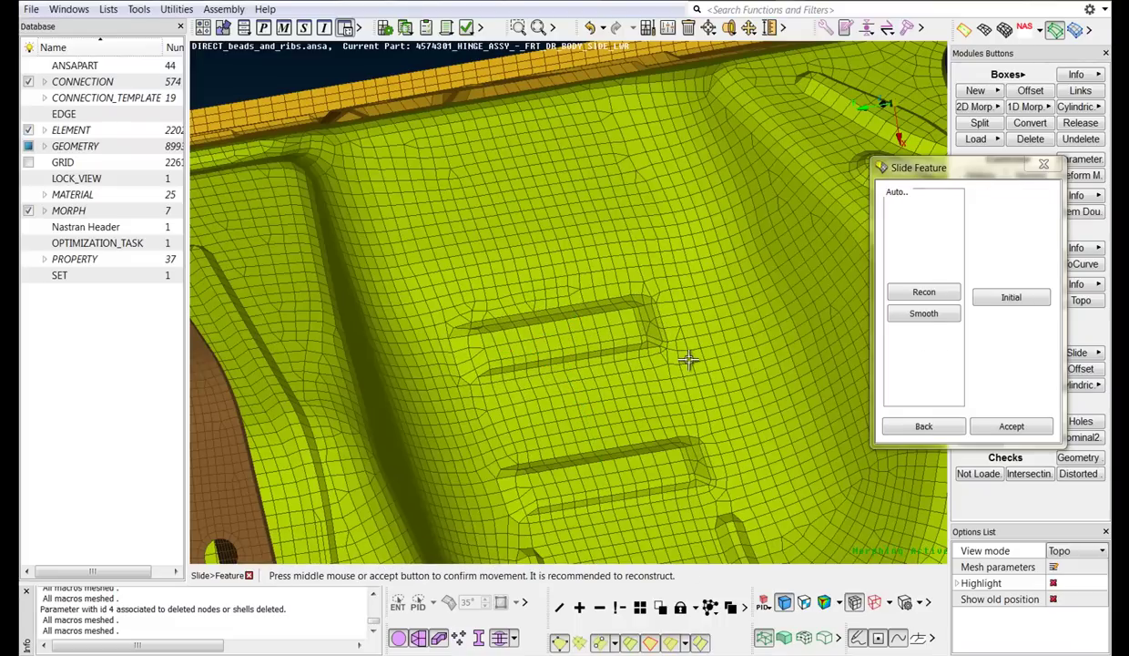
Reconstruct the mesh around the copied horizontal bead and accept the preview
click(925, 296)
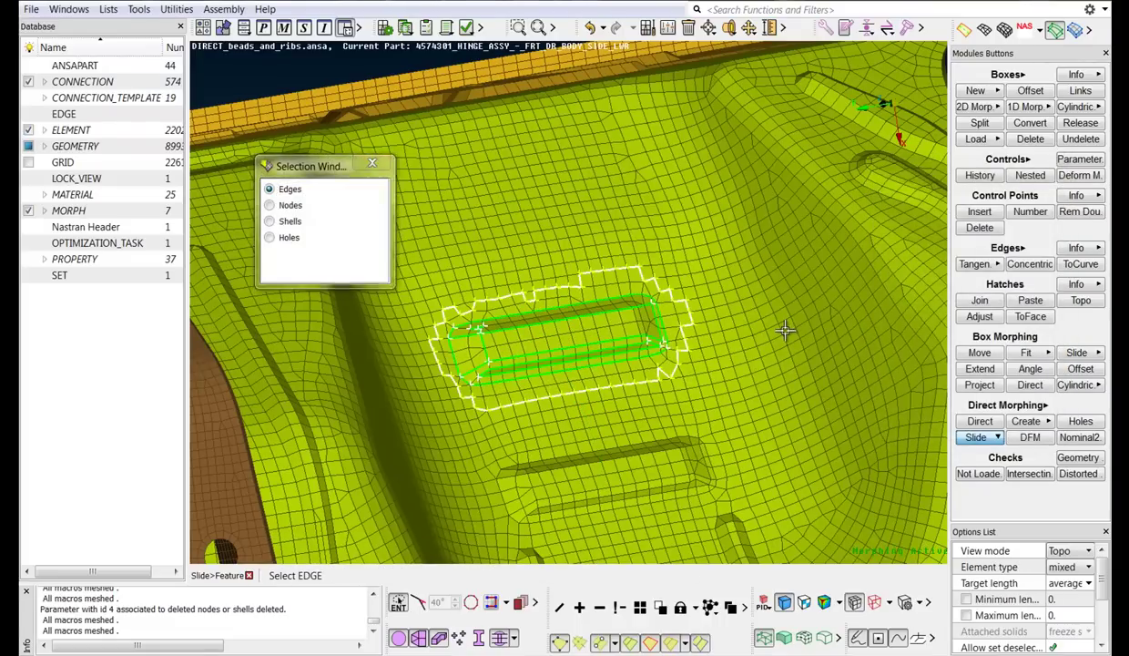
middle_click(785, 332)
click(785, 471)
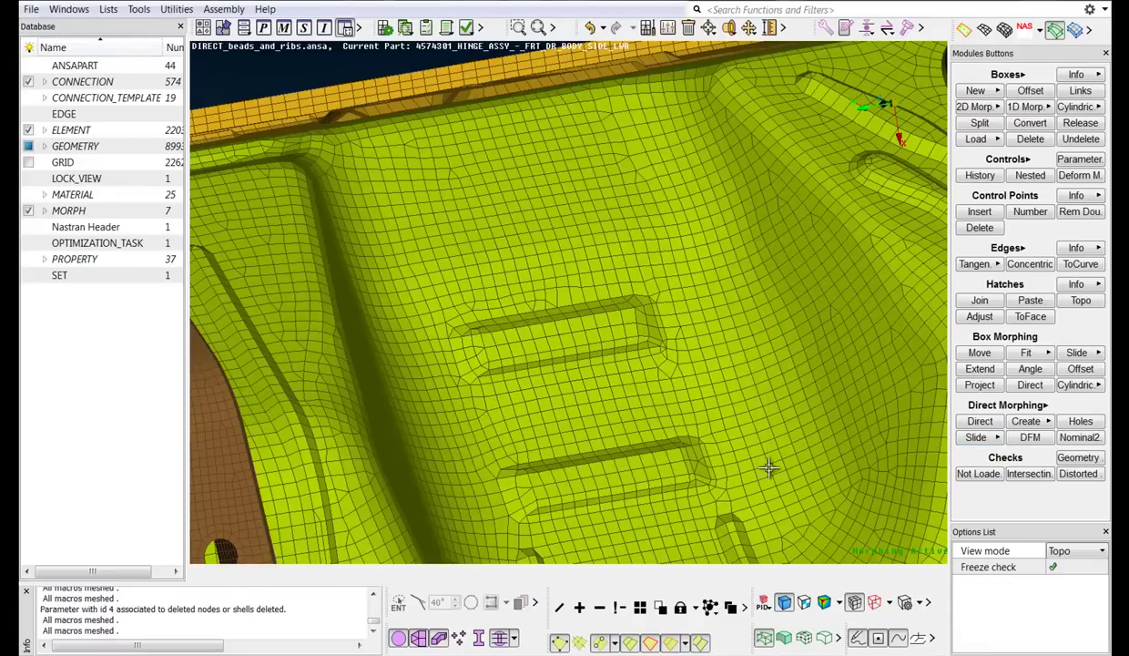
Slide one further copy of the new horizontal bead along its local Y axis toward the green panel's upper edge
click(966, 438)
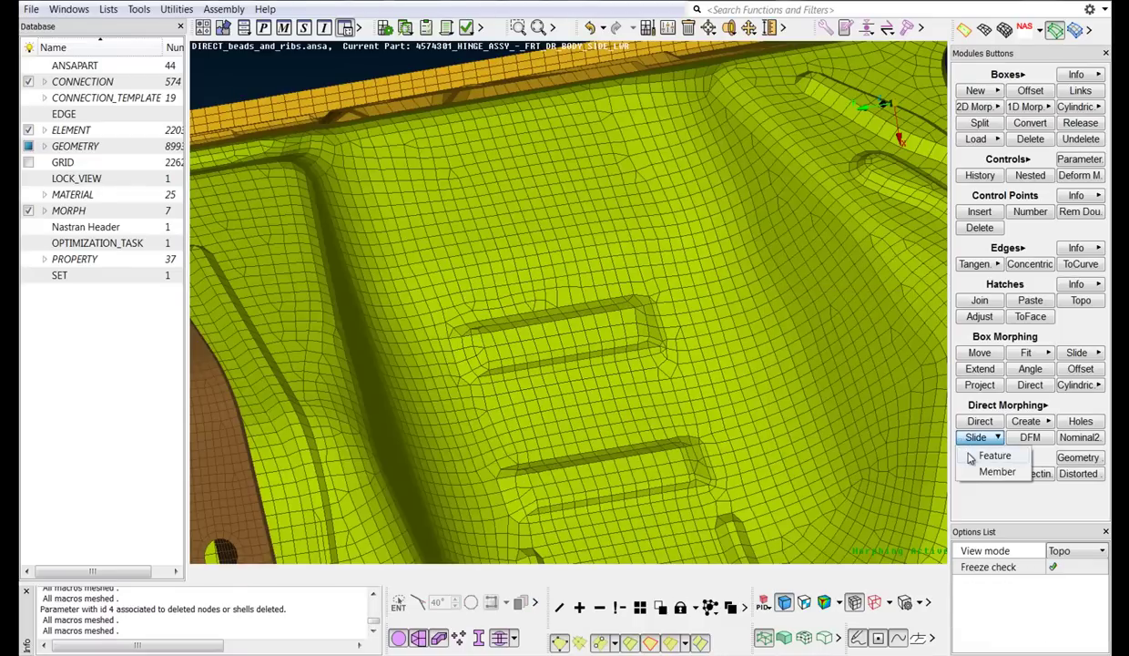
click(971, 456)
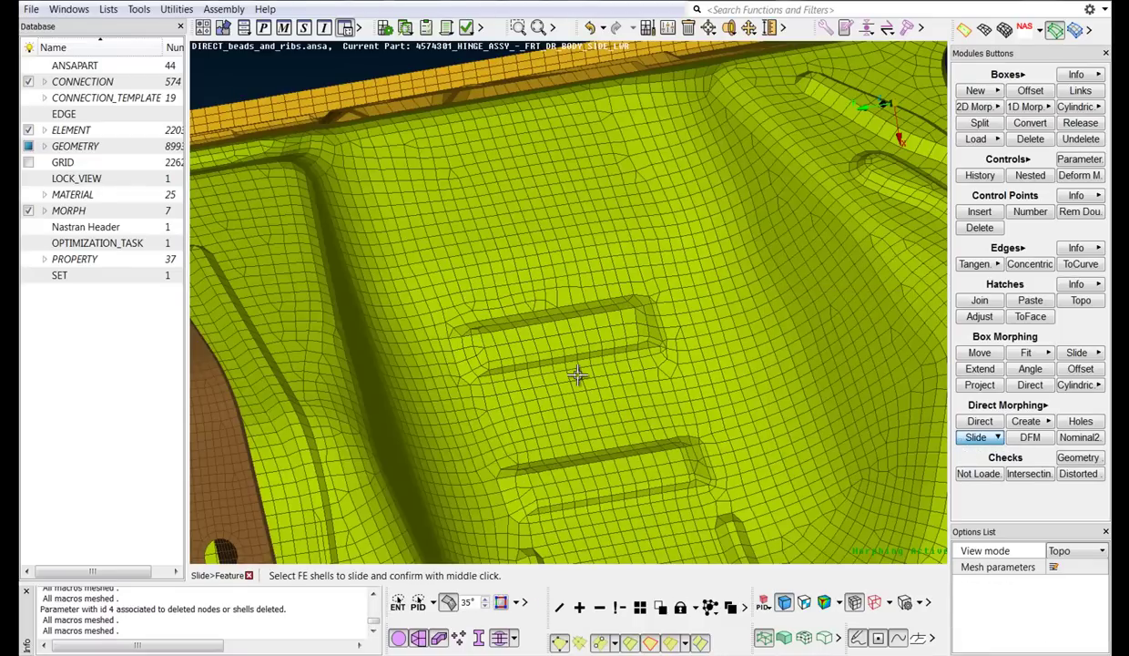
click(572, 322)
middle_click(576, 322)
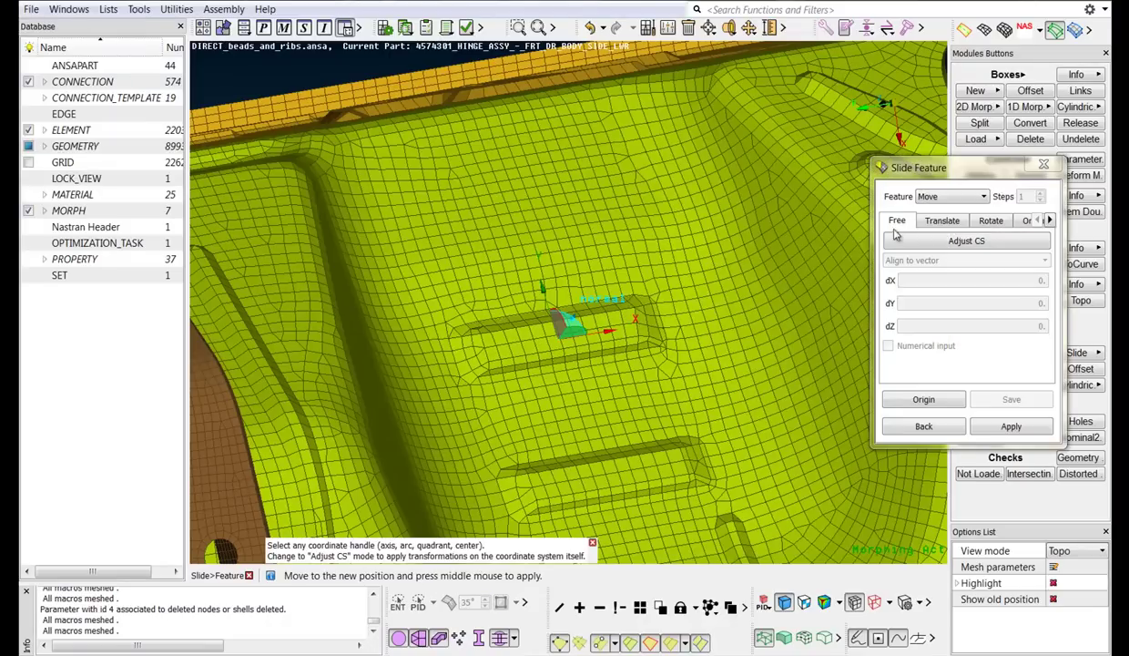
click(951, 196)
click(940, 222)
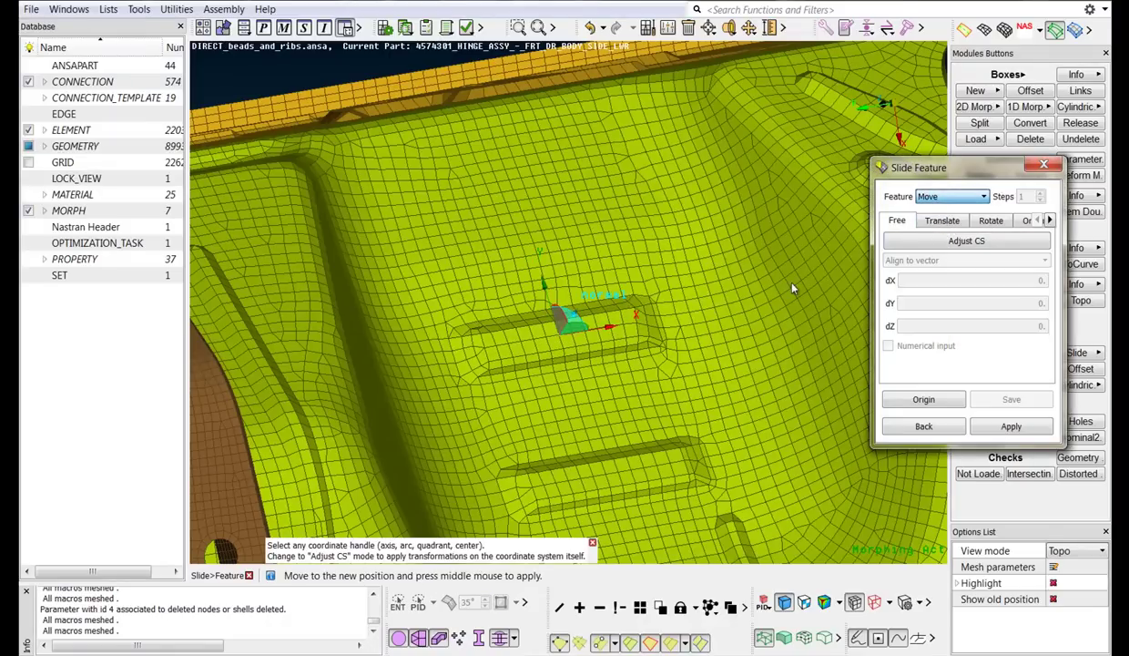
click(550, 306)
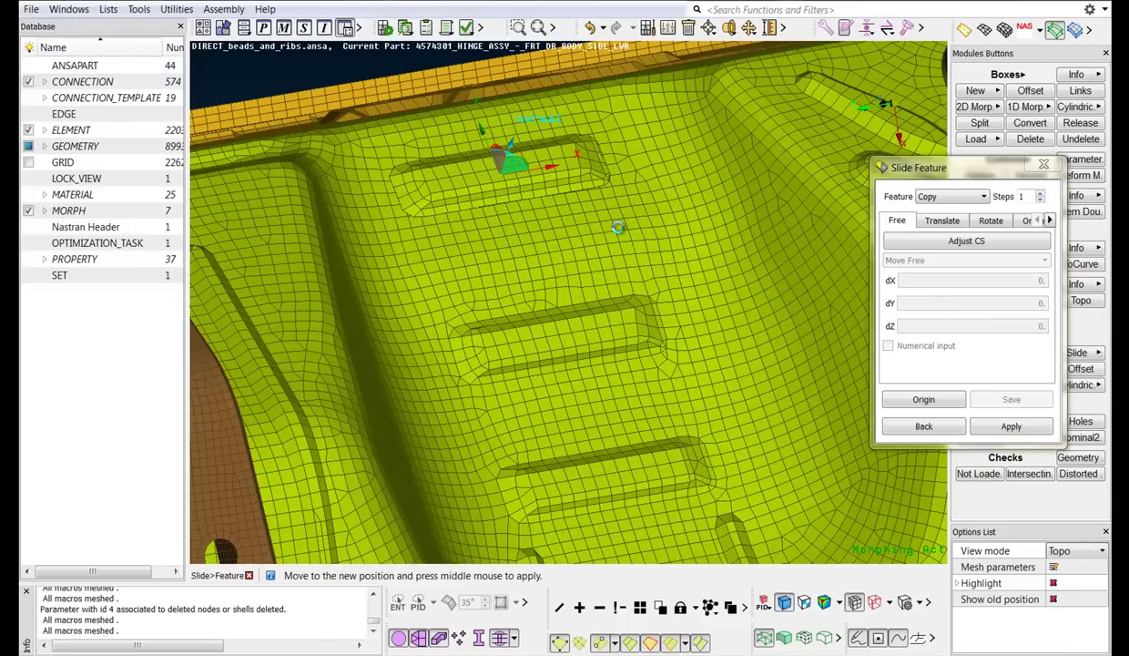
click(601, 222)
Reconstruct the mesh around the uppermost horizontal bead and accept the preview
click(896, 291)
middle_click(743, 292)
middle_click(741, 292)
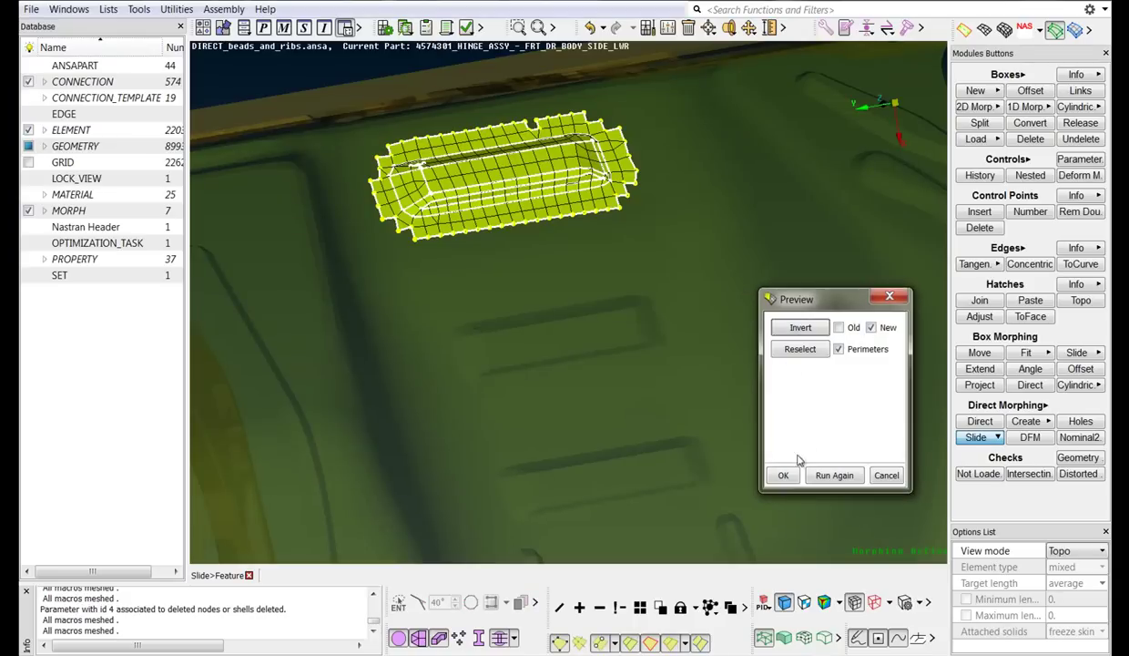
click(785, 470)
Create a curved rounded, flat-bottom bead, width 20, height 6, angle 45, along a path midway between the two lower vertical beads
scroll(598, 306, down, 3)
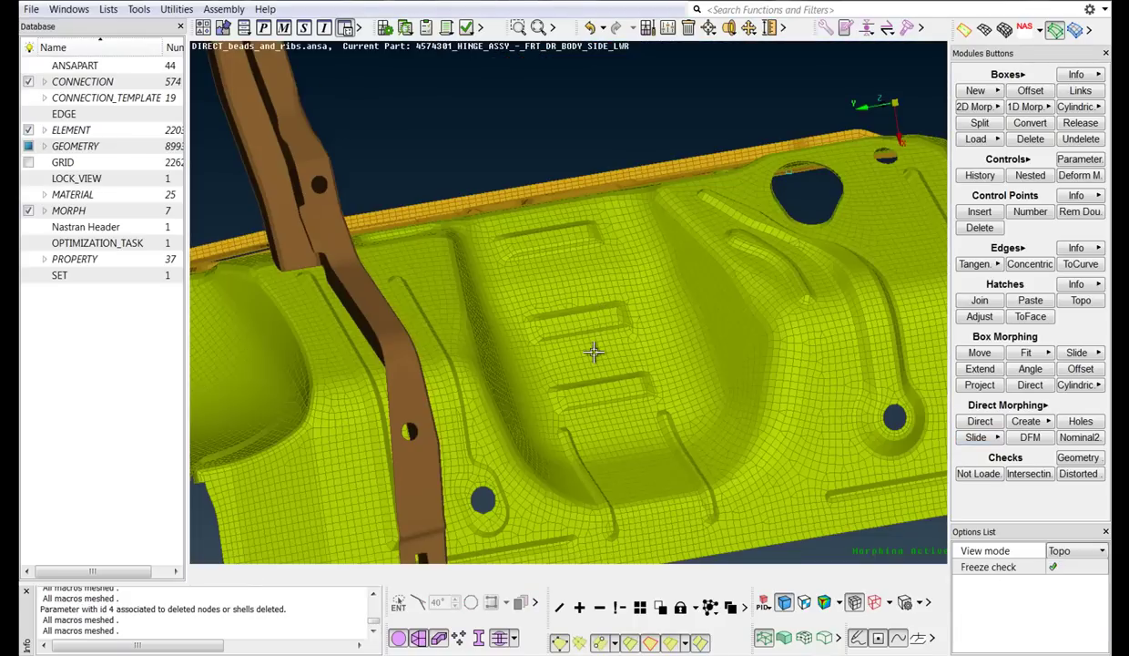
ctrl+middle_drag(636, 445, 597, 313)
scroll(587, 349, up, 3)
ctrl+drag(597, 312, 598, 312)
click(1009, 422)
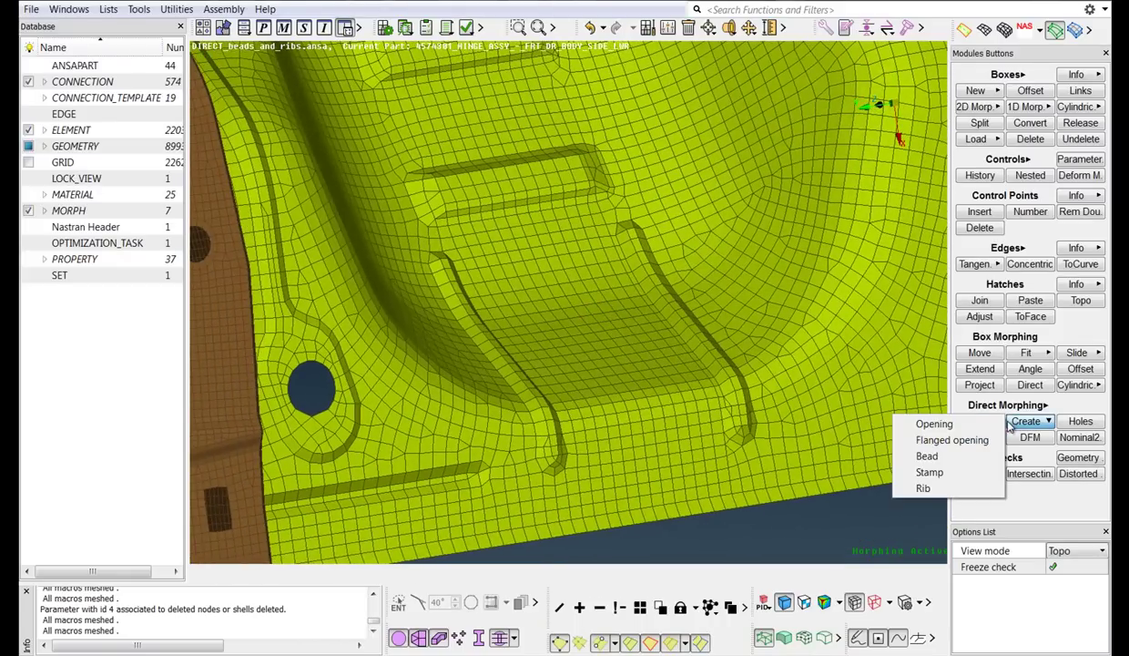
click(927, 455)
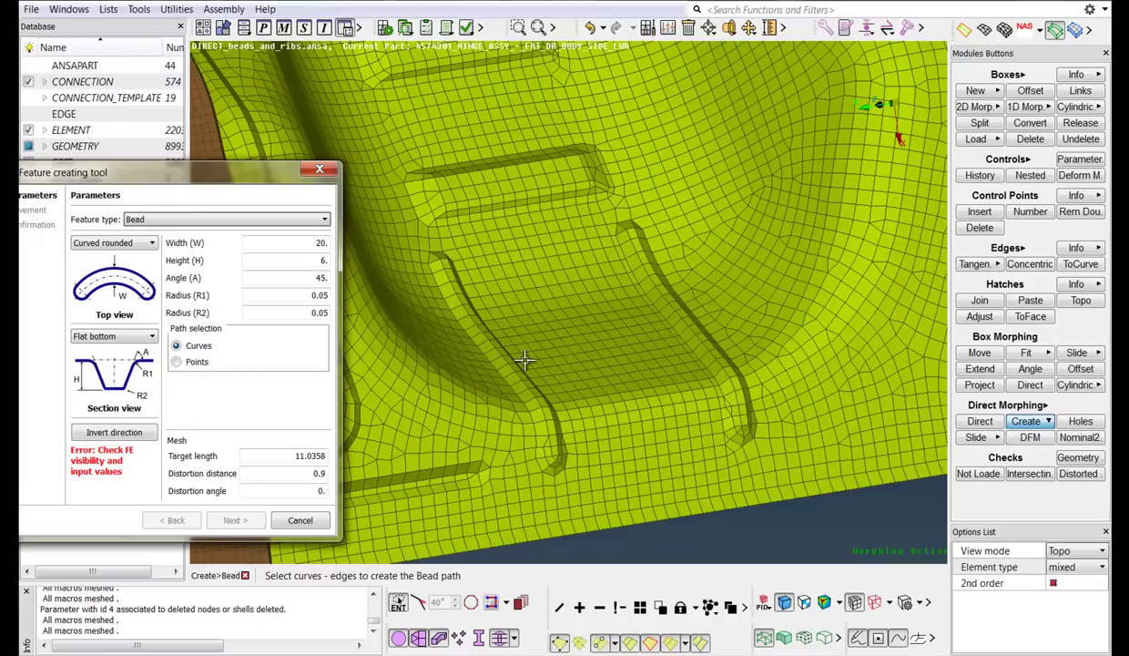
click(548, 251)
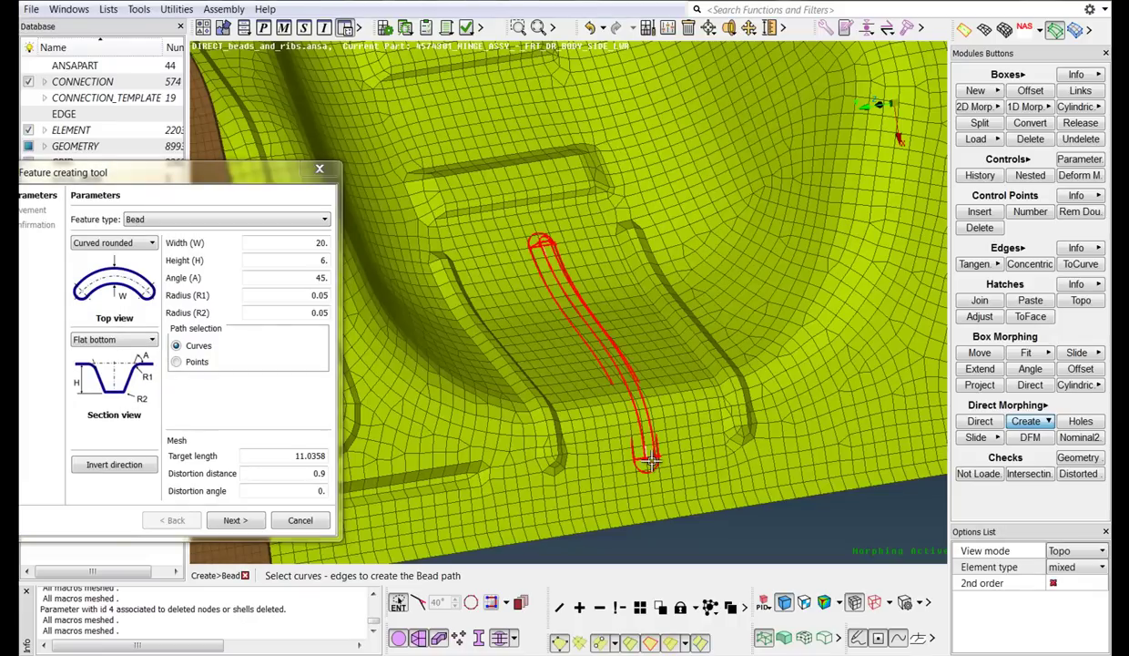
middle_click(694, 445)
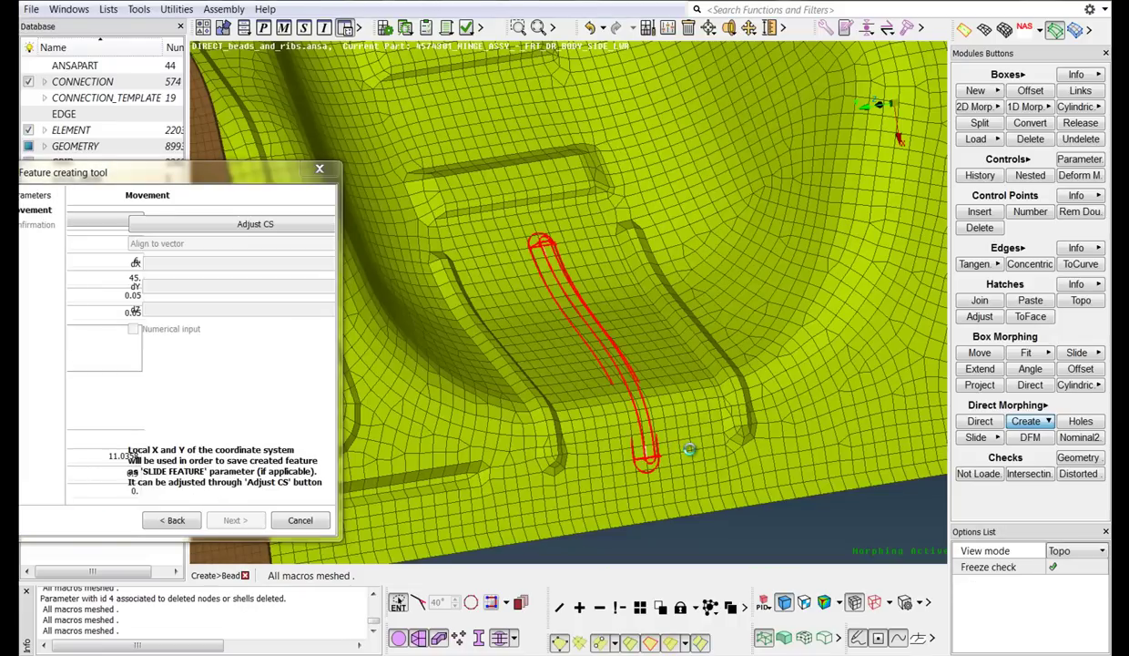
Shift the new bead freely along its local Z axis and accept its position
ctrl+drag(683, 441, 629, 467)
click(649, 366)
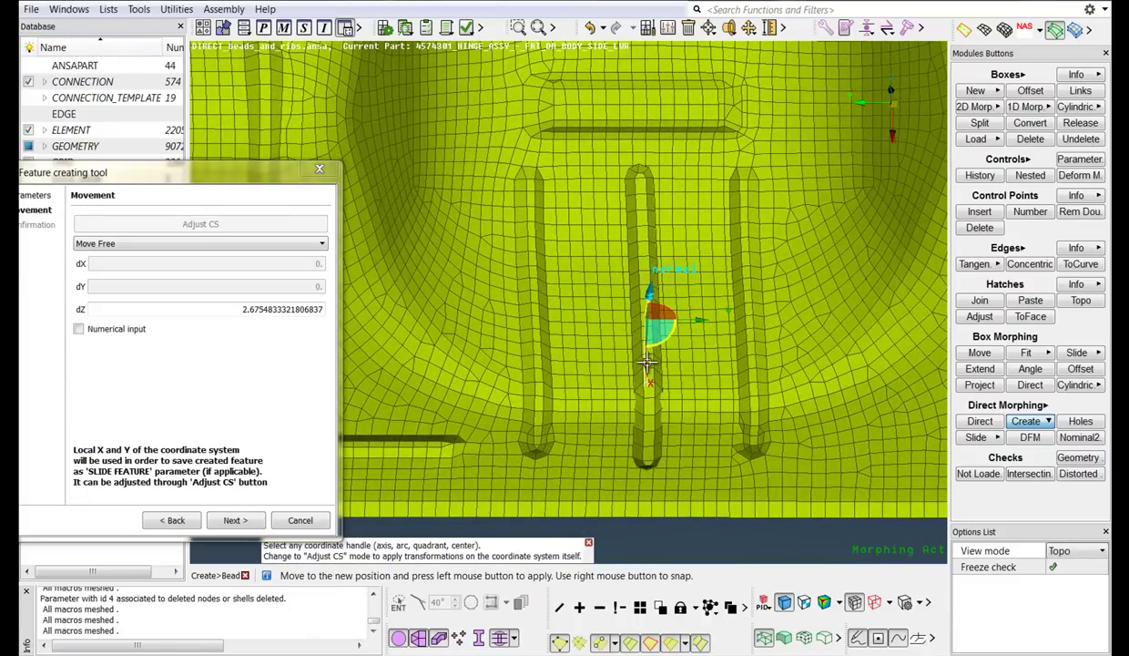
click(642, 359)
middle_click(692, 368)
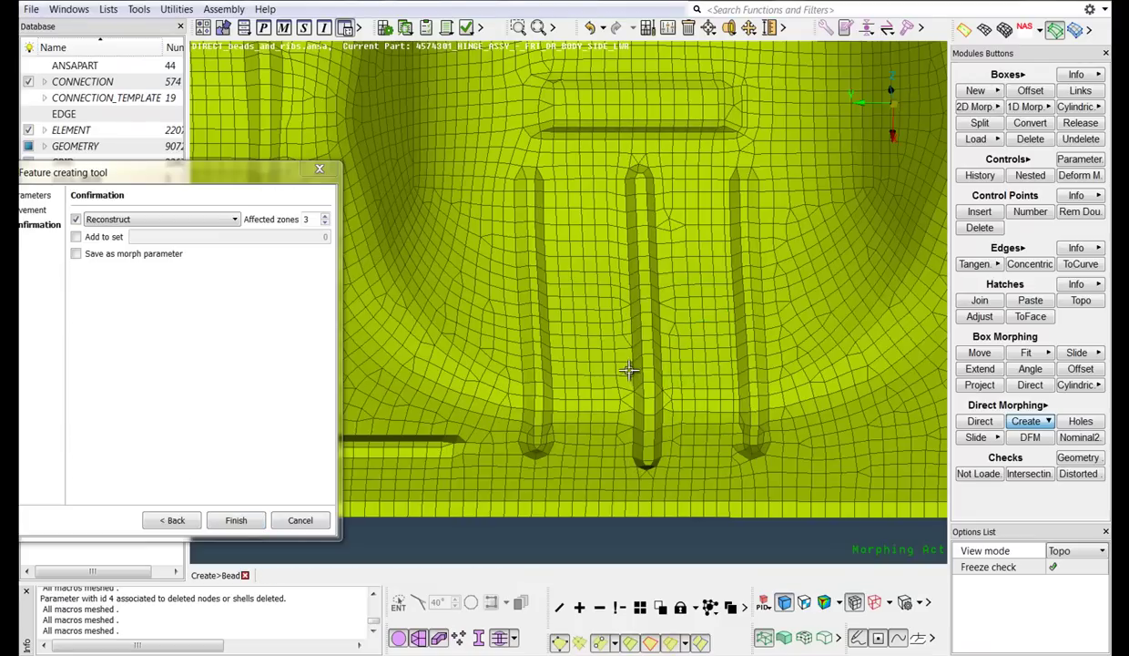
Finish the bead with mesh reconstruction over 3 affected zones and accept the preview
middle_click(585, 384)
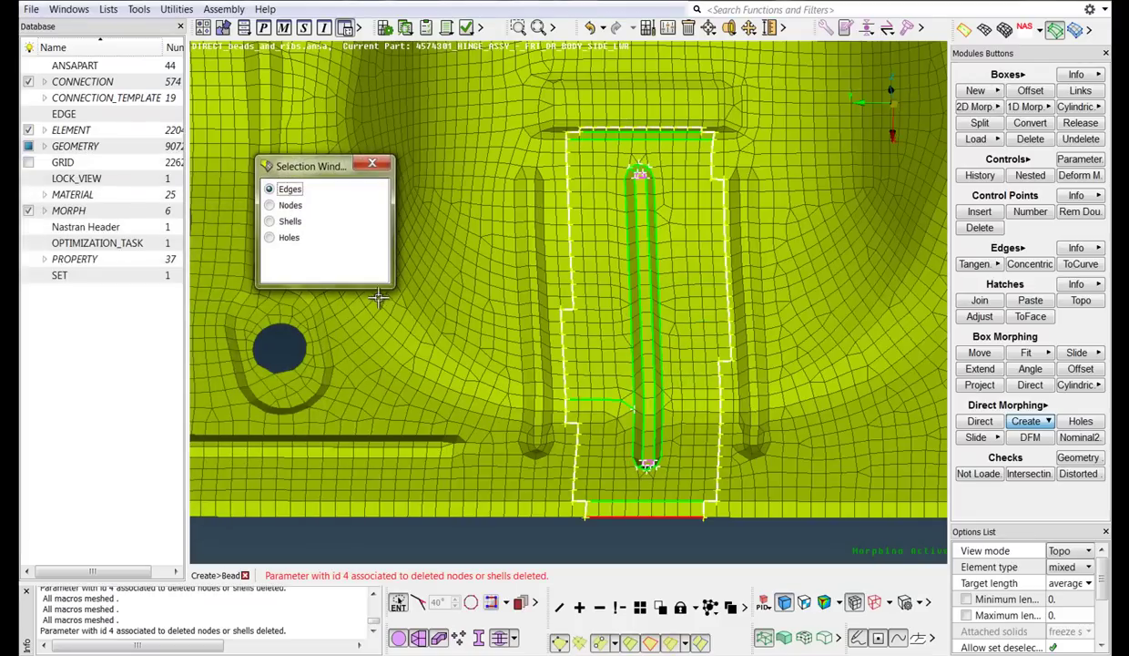
middle_click(430, 330)
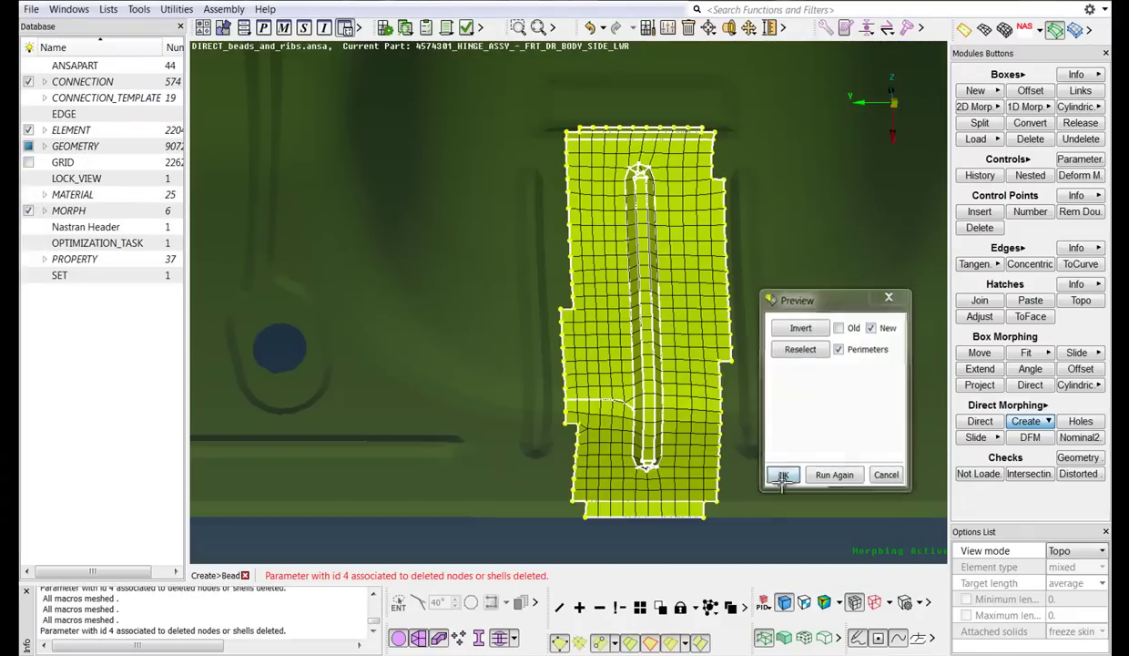
click(782, 474)
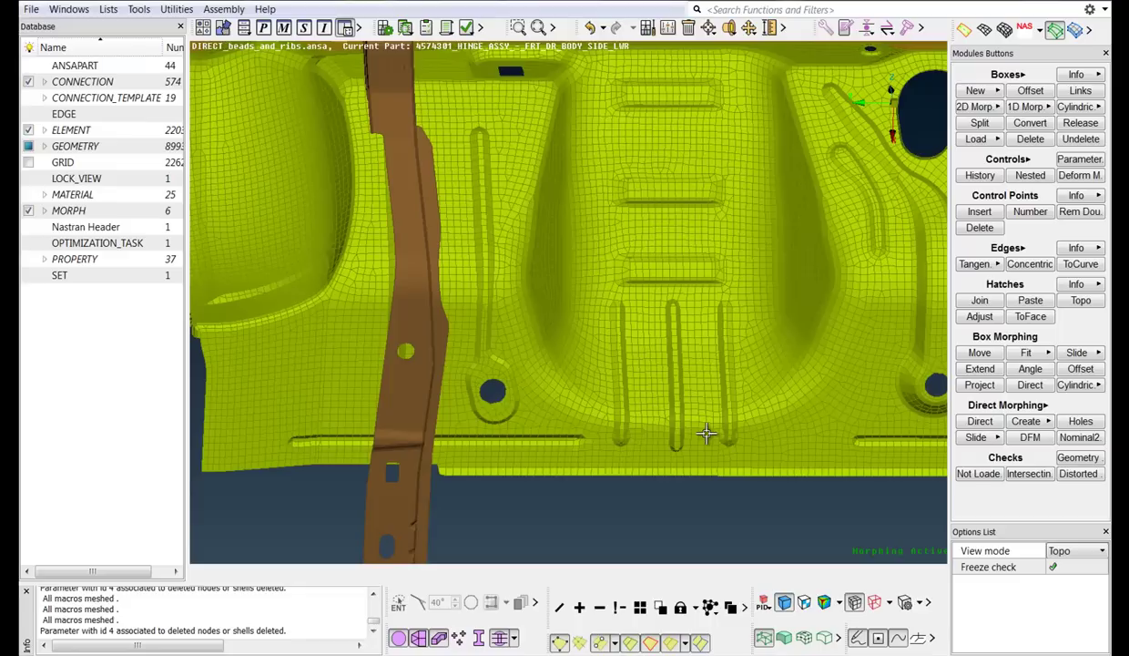
Create a straight opening, width 4, between two nearby points at the upper panel's corner, above the existing narrow slot
ctrl+drag(704, 394, 680, 434)
ctrl+right_drag(680, 433, 682, 412)
ctrl+drag(681, 412, 432, 216)
scroll(438, 153, up, 3)
ctrl+drag(437, 153, 496, 239)
ctrl+right_drag(490, 231, 470, 386)
ctrl+drag(437, 213, 474, 346)
ctrl+right_drag(475, 346, 475, 352)
click(1016, 424)
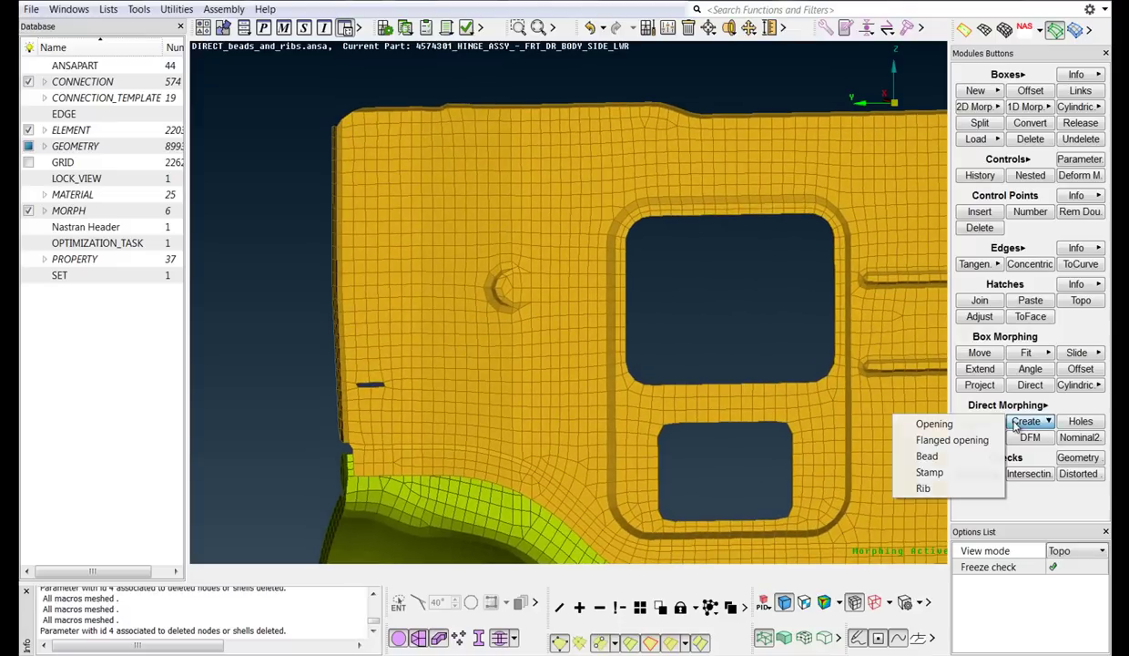
click(988, 425)
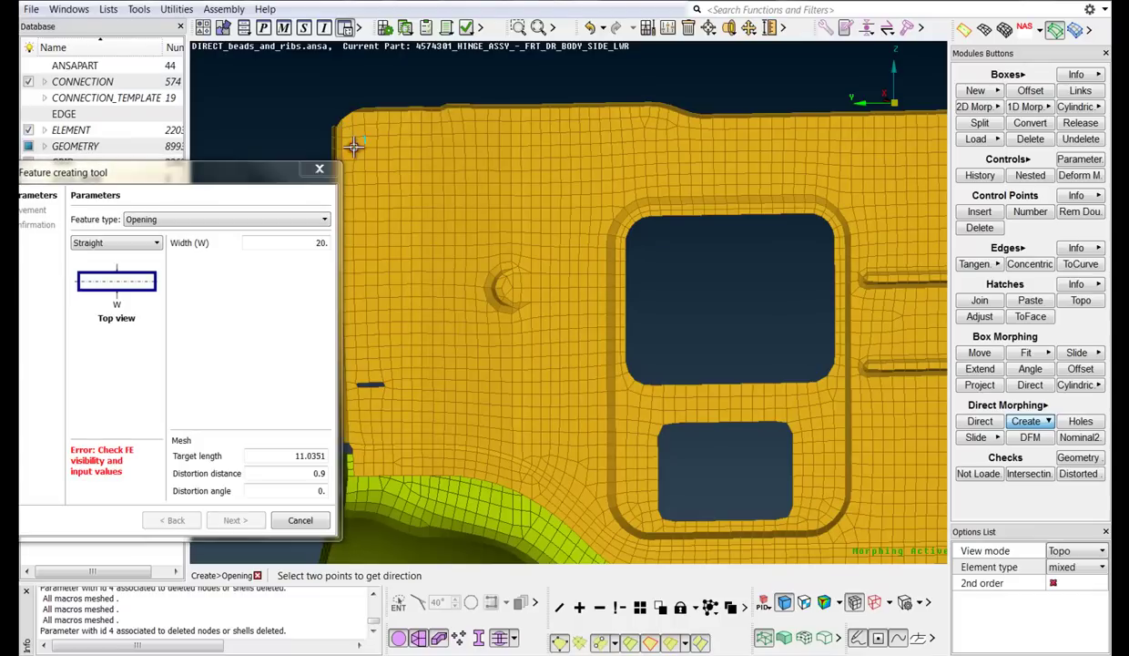
click(364, 151)
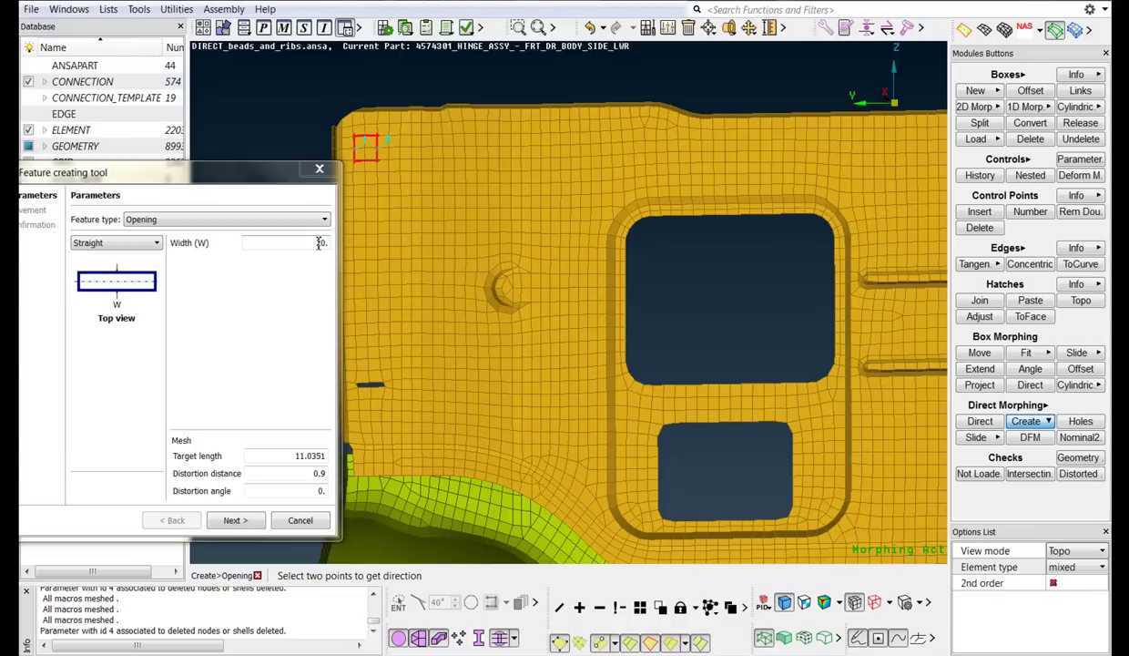
drag(315, 244, 332, 248)
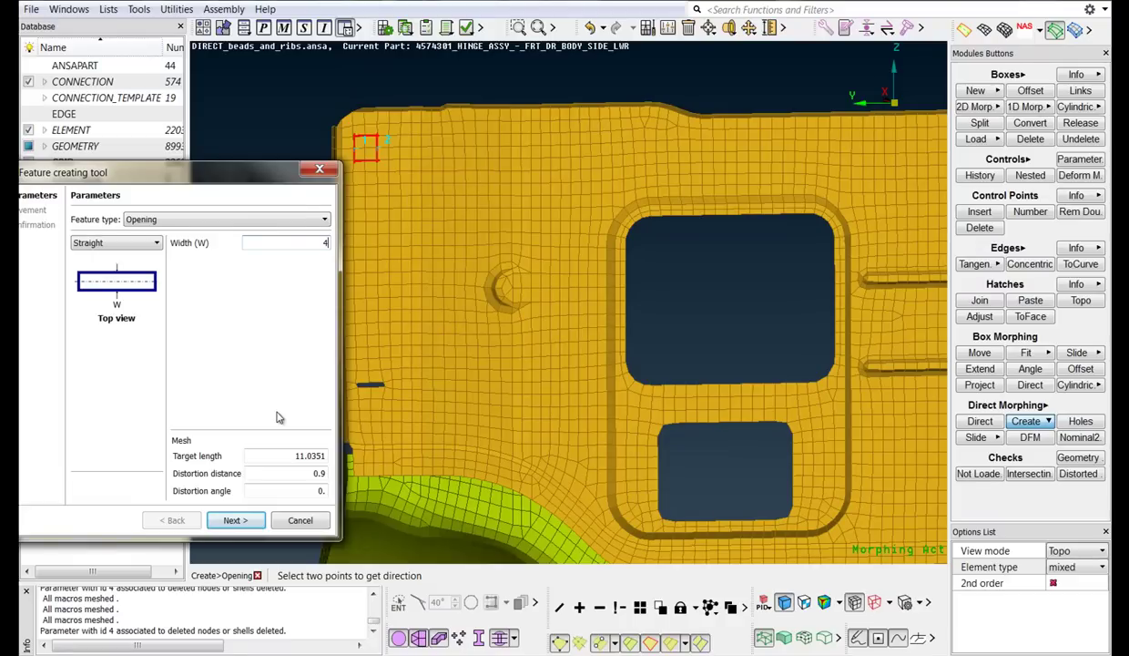
key(Return)
click(221, 521)
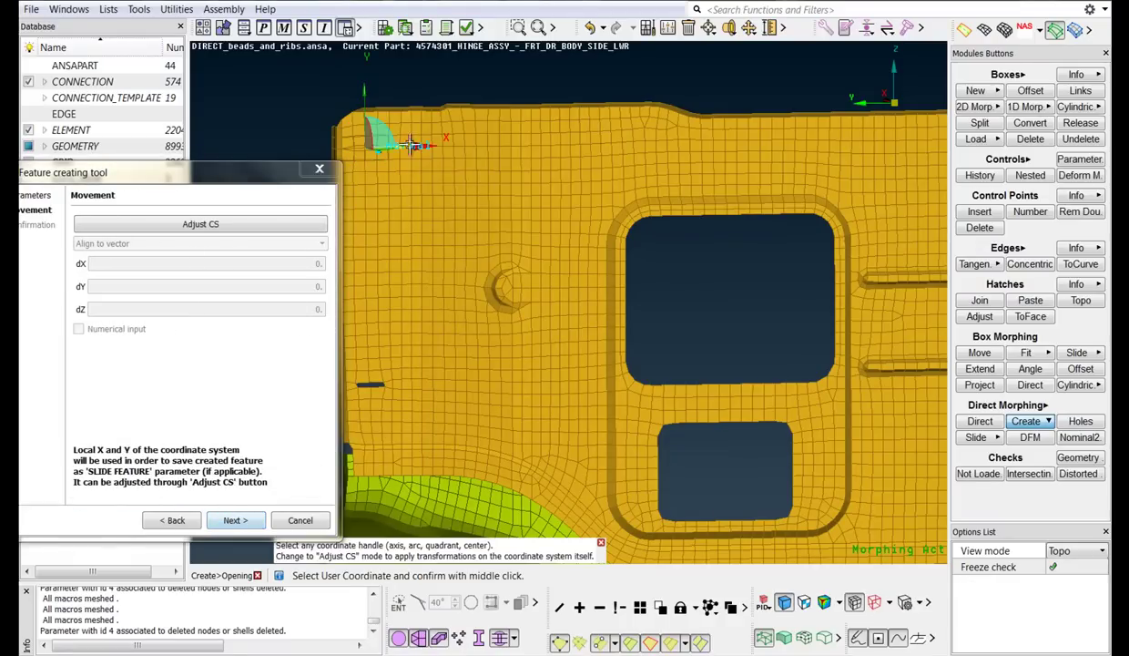
Shift the new opening freely about -15 along its local Y axis, adjust it along X above the existing slot, and accept the position
click(364, 111)
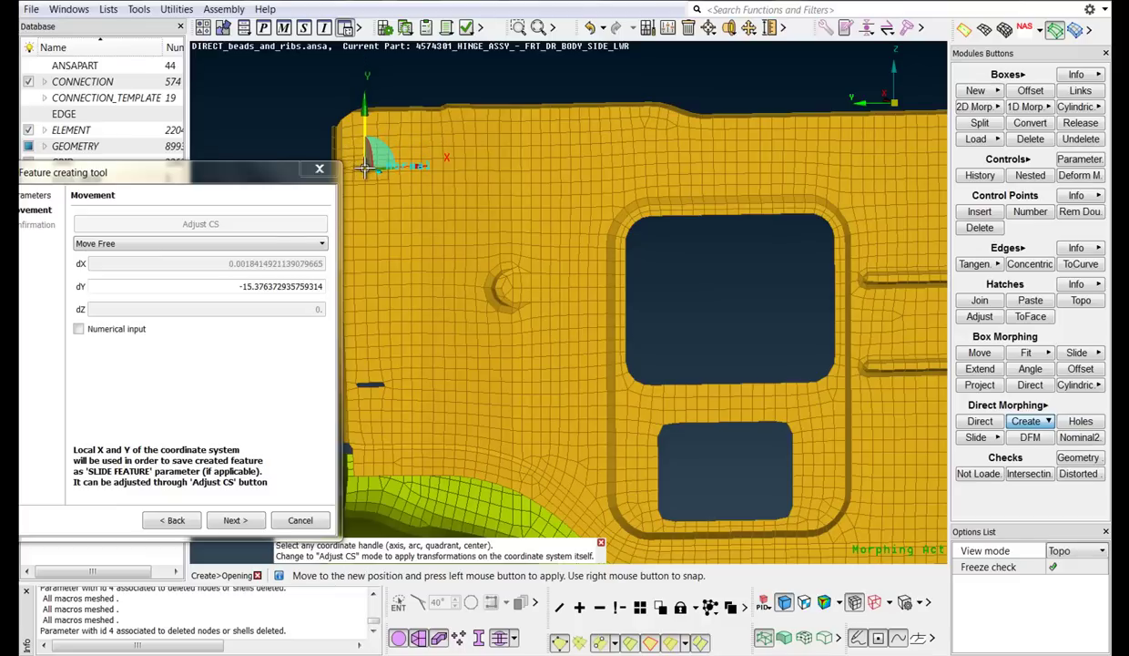
click(369, 160)
click(412, 167)
click(371, 170)
middle_click(408, 269)
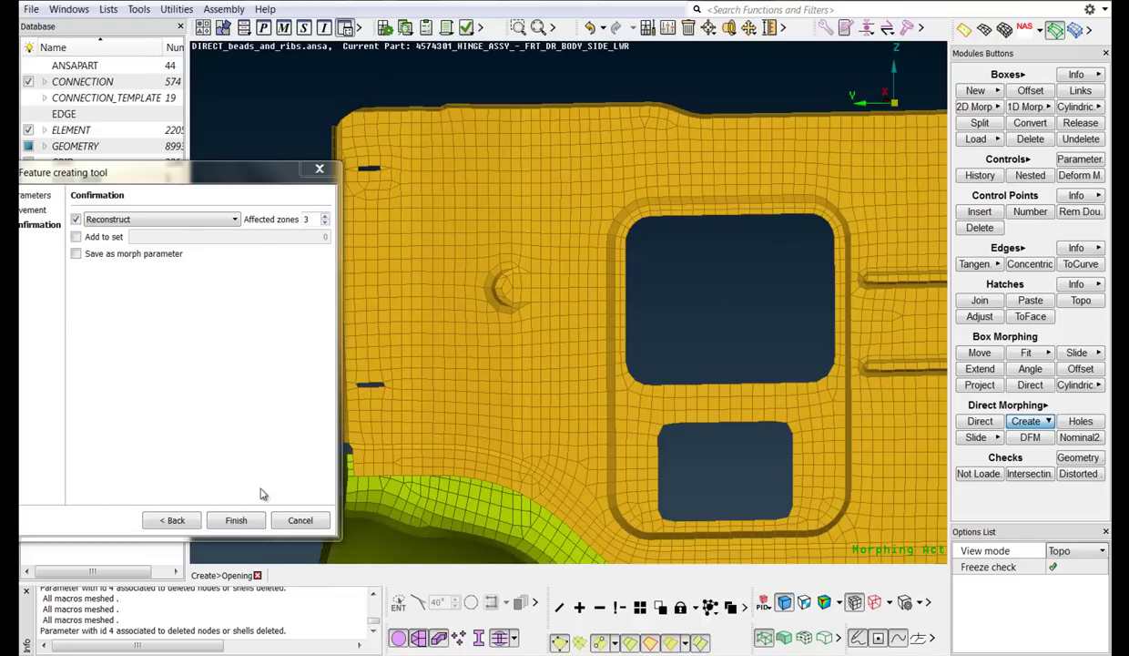
Finish the narrow opening with mesh reconstruction over 3 affected zones and accept the preview
click(235, 520)
middle_click(303, 441)
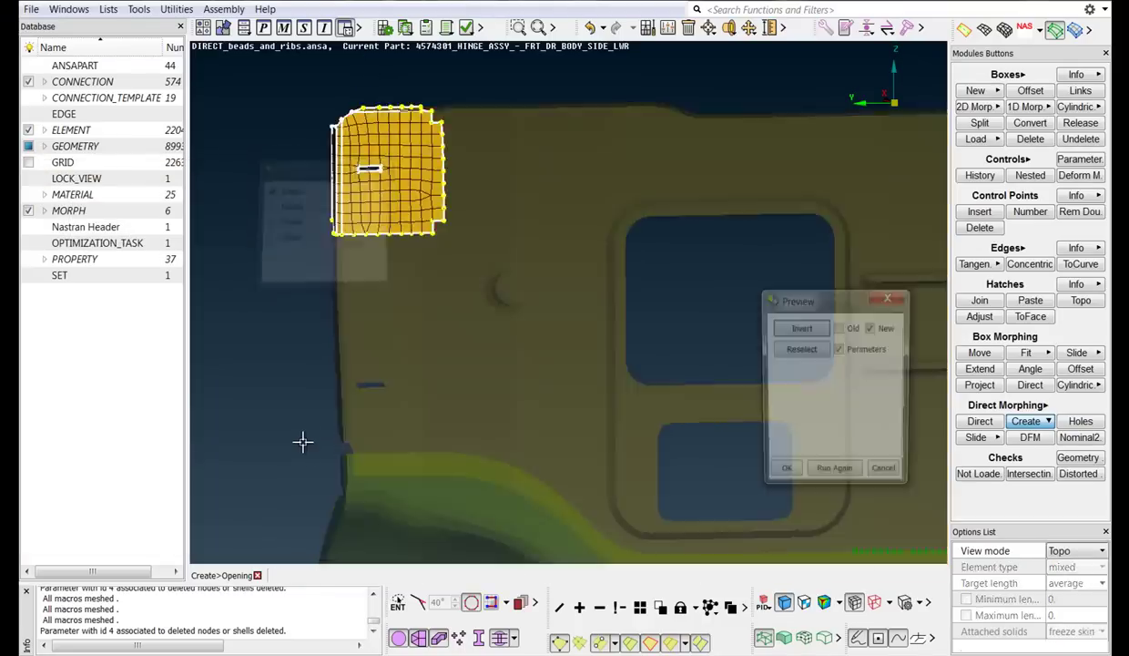
click(783, 474)
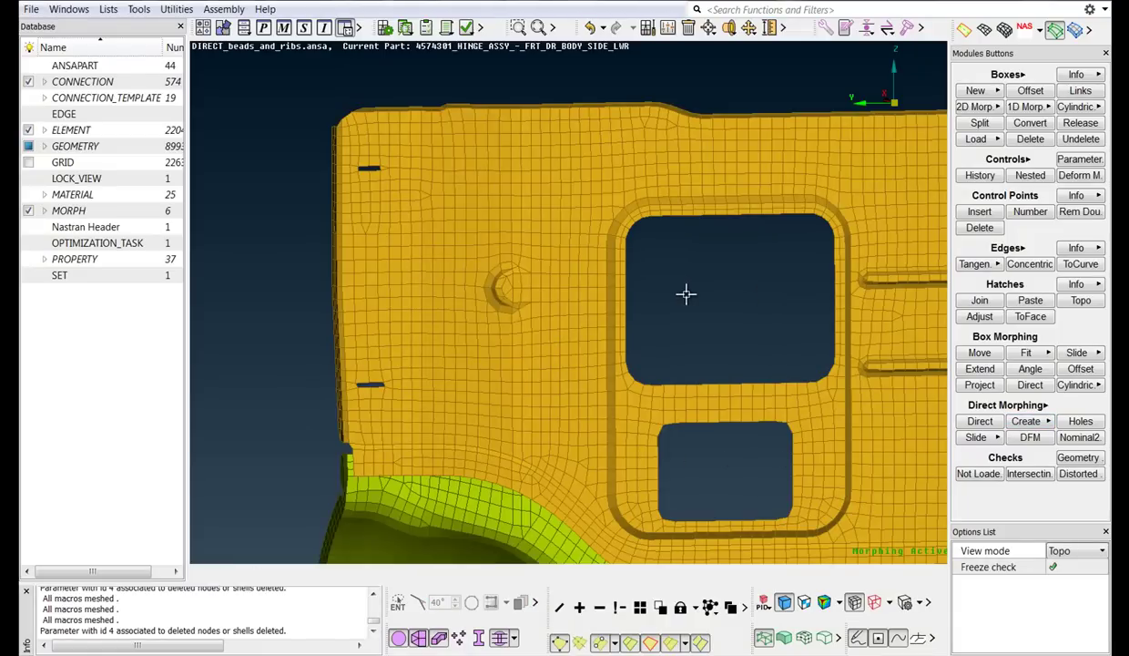
Set up a rectangular rounded flanged opening with W1 60, W2 60, corner 4, height 6, angle 70, radius 0.05 and distortion distance 0.15
scroll(525, 269, up, 4)
ctrl+middle_drag(840, 280, 557, 265)
ctrl+middle_drag(888, 311, 567, 282)
ctrl+middle_drag(635, 315, 577, 274)
ctrl+drag(577, 275, 567, 282)
ctrl+right_drag(567, 281, 562, 407)
click(1026, 425)
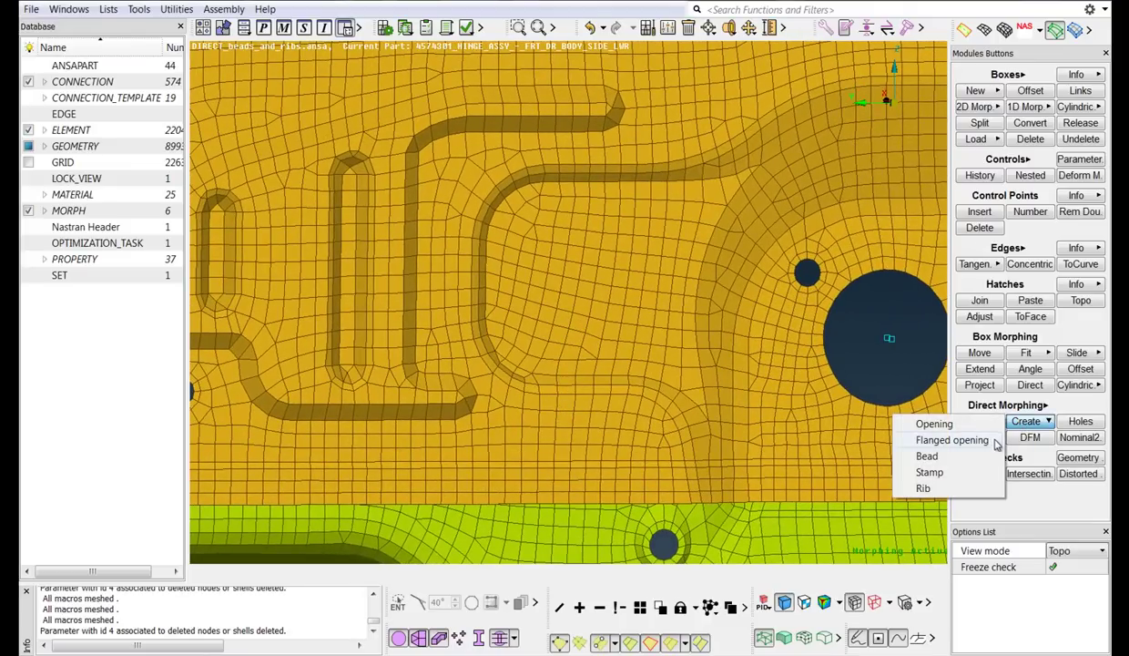
click(991, 440)
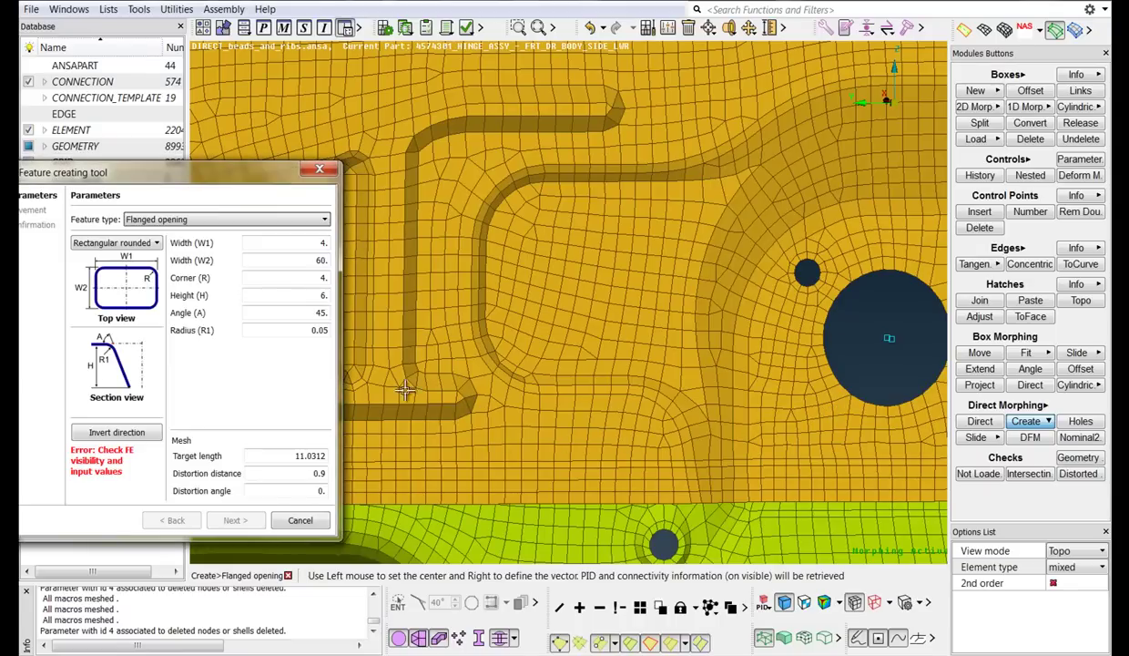
double_click(324, 243)
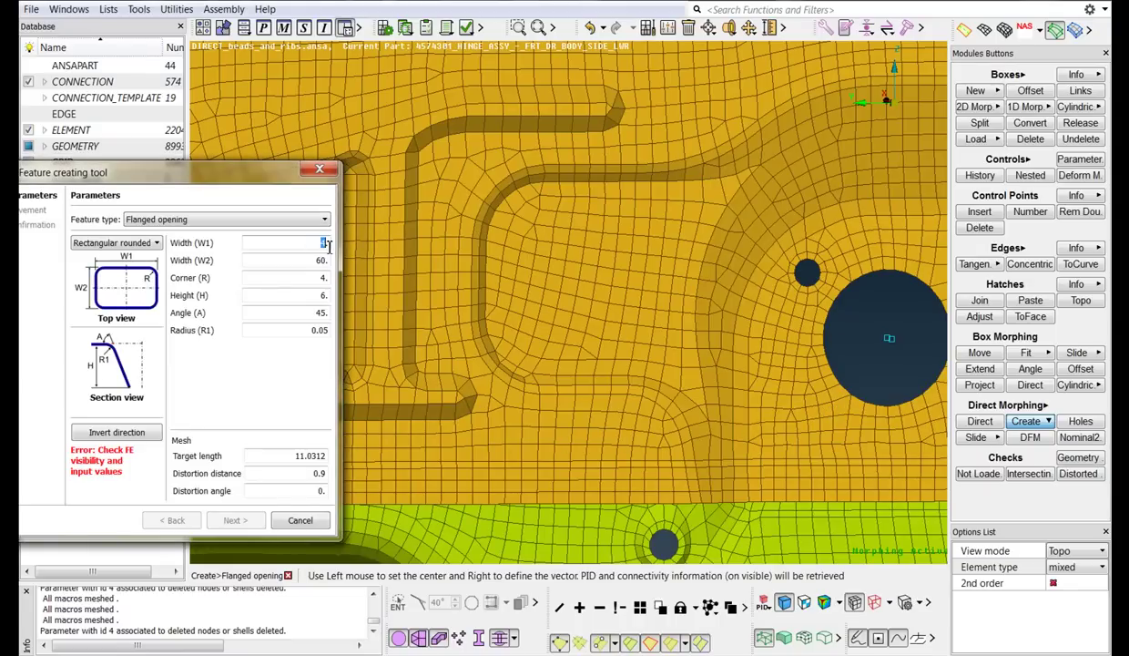
text(60)
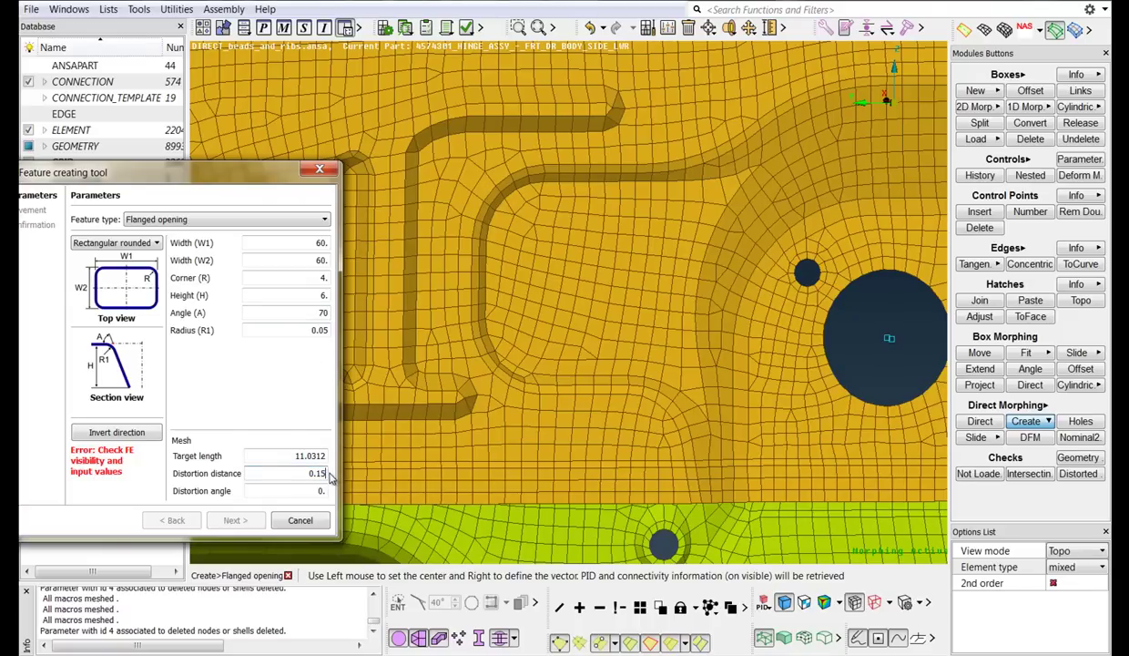
Center the flanged opening inside the C-shaped bead, orient its direction vector straight up, and proceed to its movement
click(585, 278)
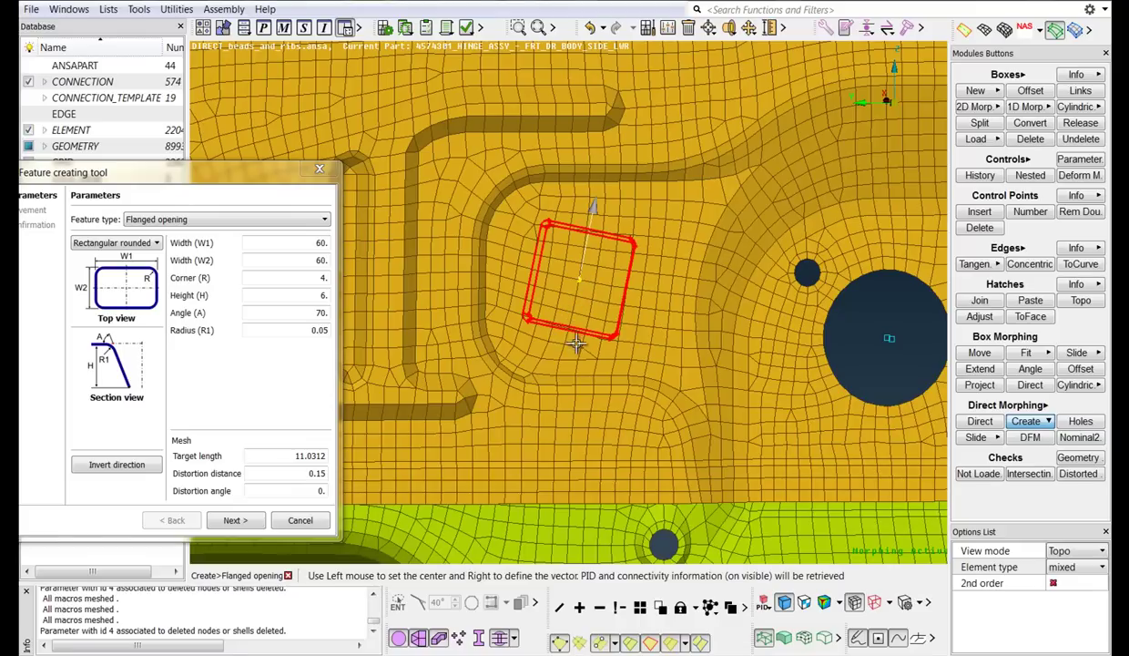
right_click(577, 195)
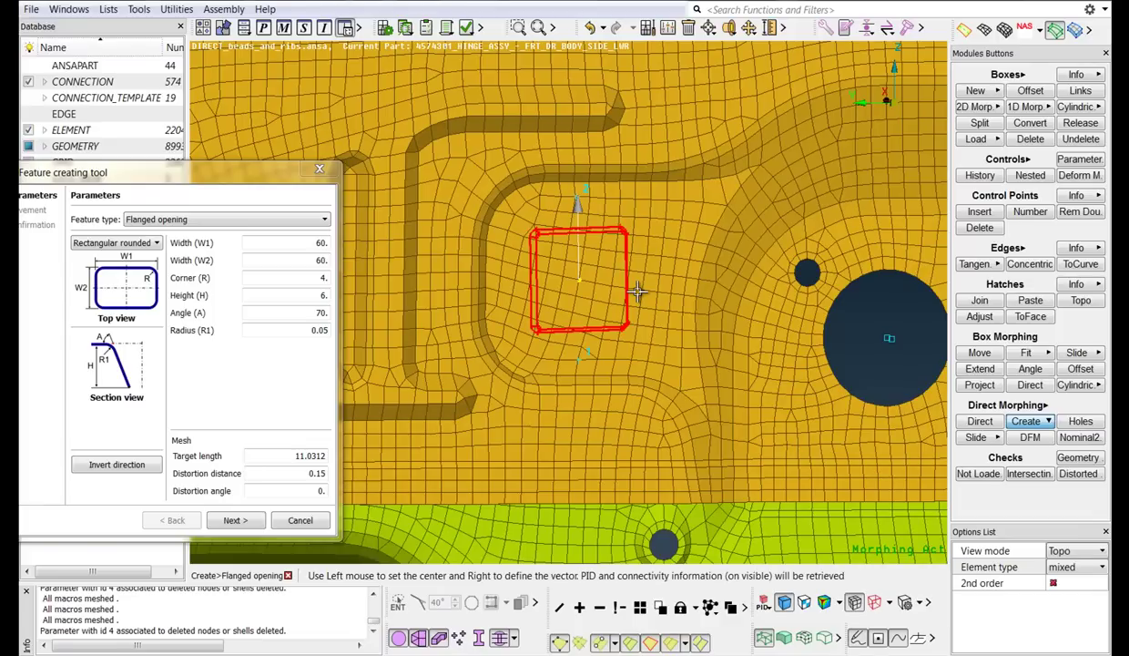
middle_click(637, 291)
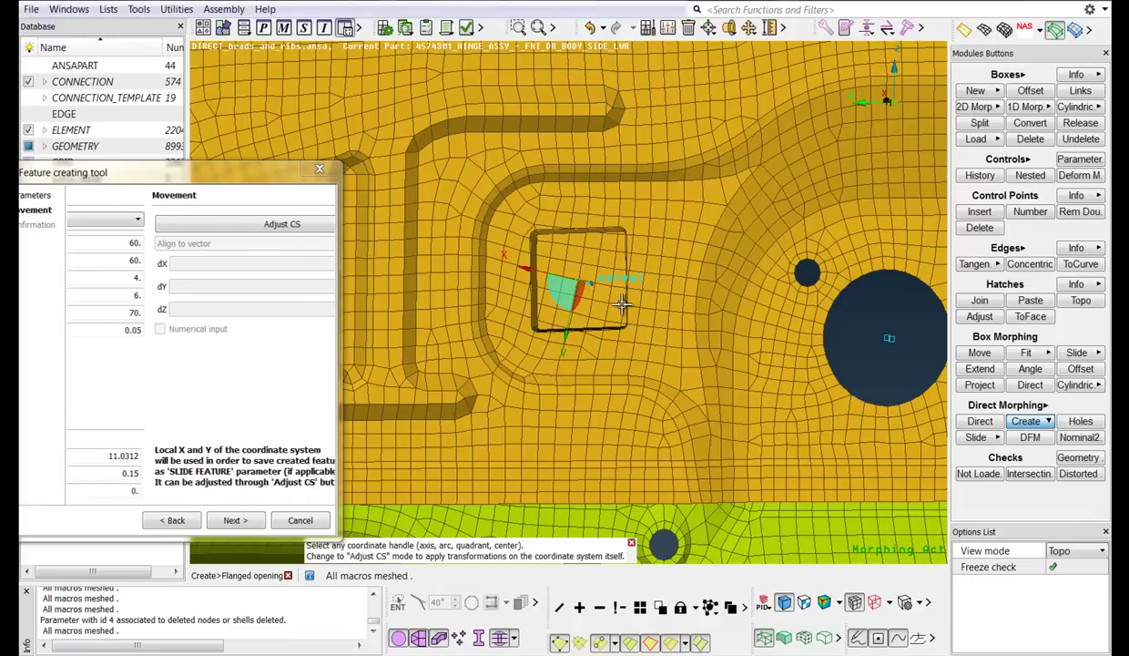
Shift the flanged opening freely along its local X axis toward the C-shaped bead's vertical side and accept the position
drag(551, 272, 528, 264)
click(527, 264)
click(522, 264)
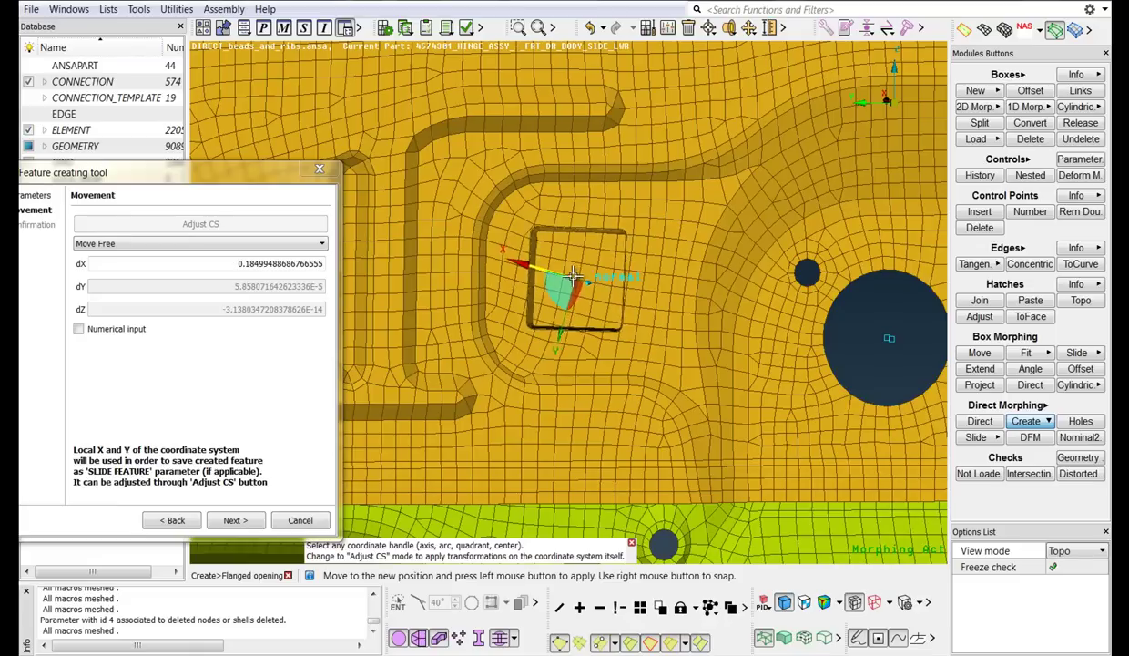
click(563, 269)
middle_click(640, 310)
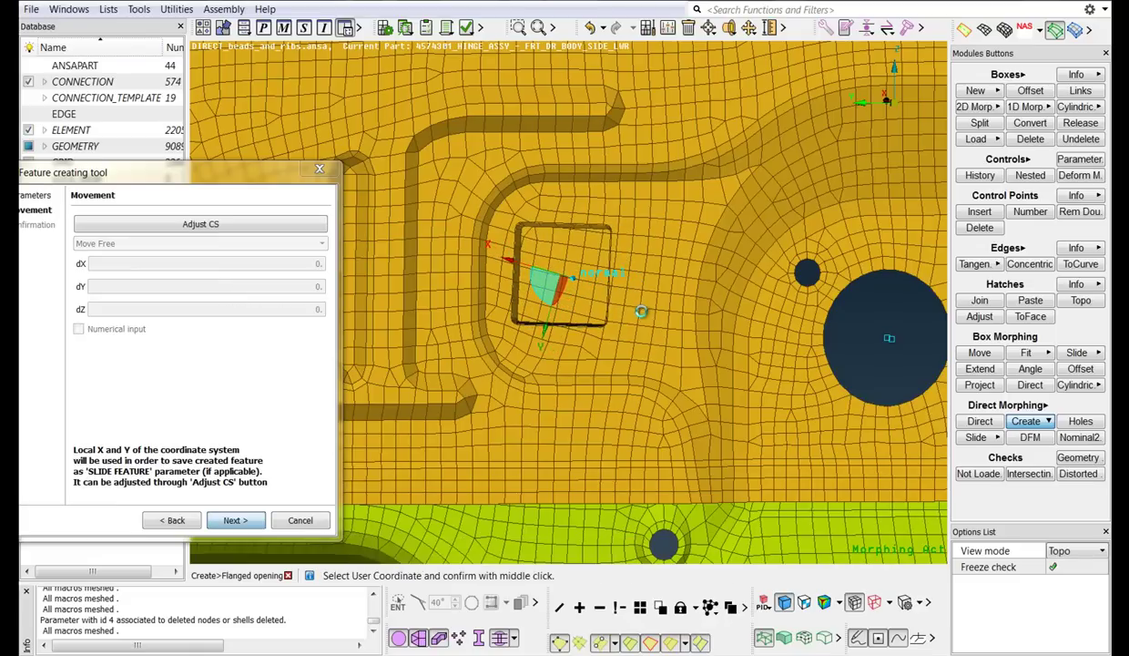
Finish the flanged opening with mesh reconstruction inside the C-shaped bead and accept the preview
middle_click(648, 322)
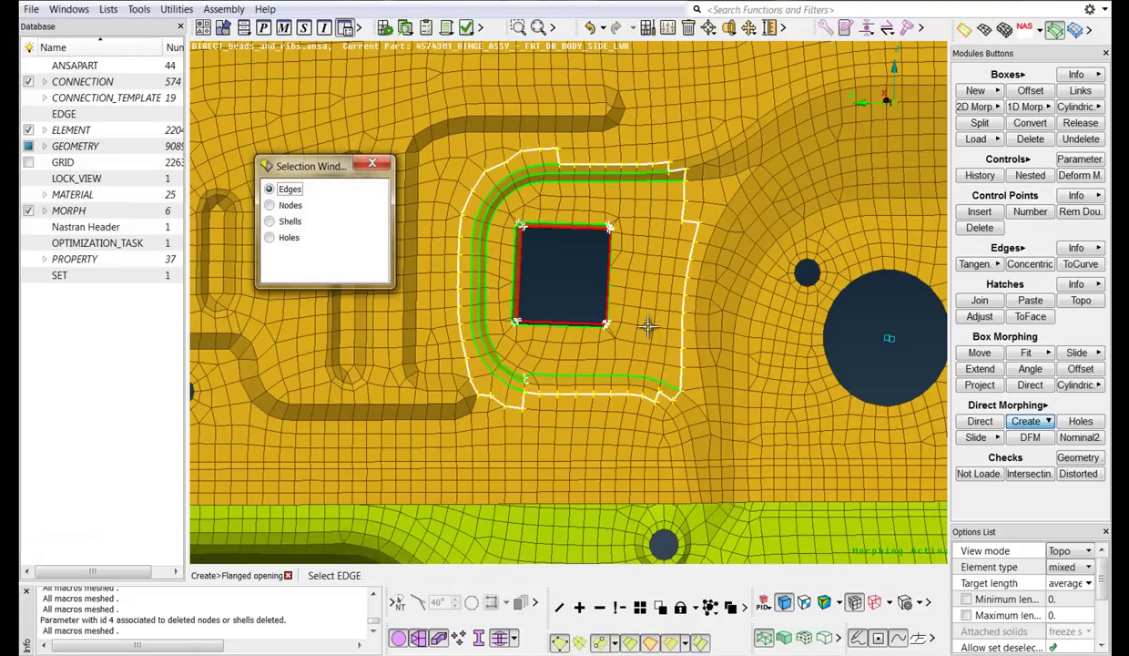
ctrl+drag(647, 323, 605, 298)
middle_click(636, 313)
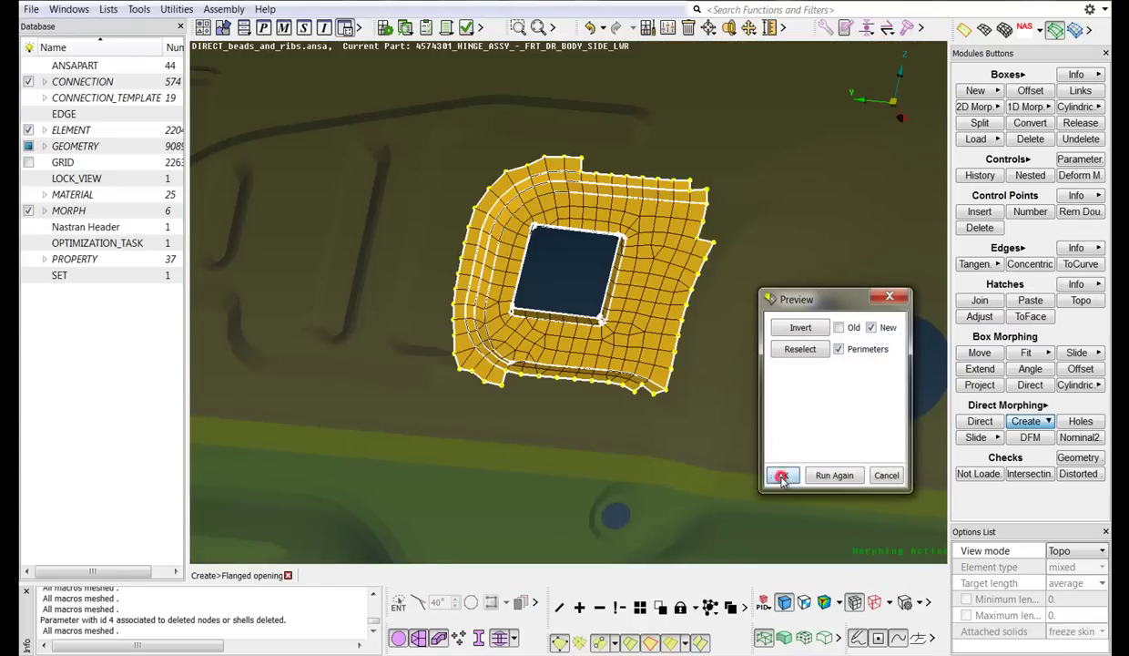
click(783, 475)
Select the ring of shells around the small hole beside the large circular opening as the feature to slide
ctrl+middle_drag(731, 355, 633, 329)
ctrl+right_drag(632, 328, 628, 466)
ctrl+right_drag(650, 334, 648, 461)
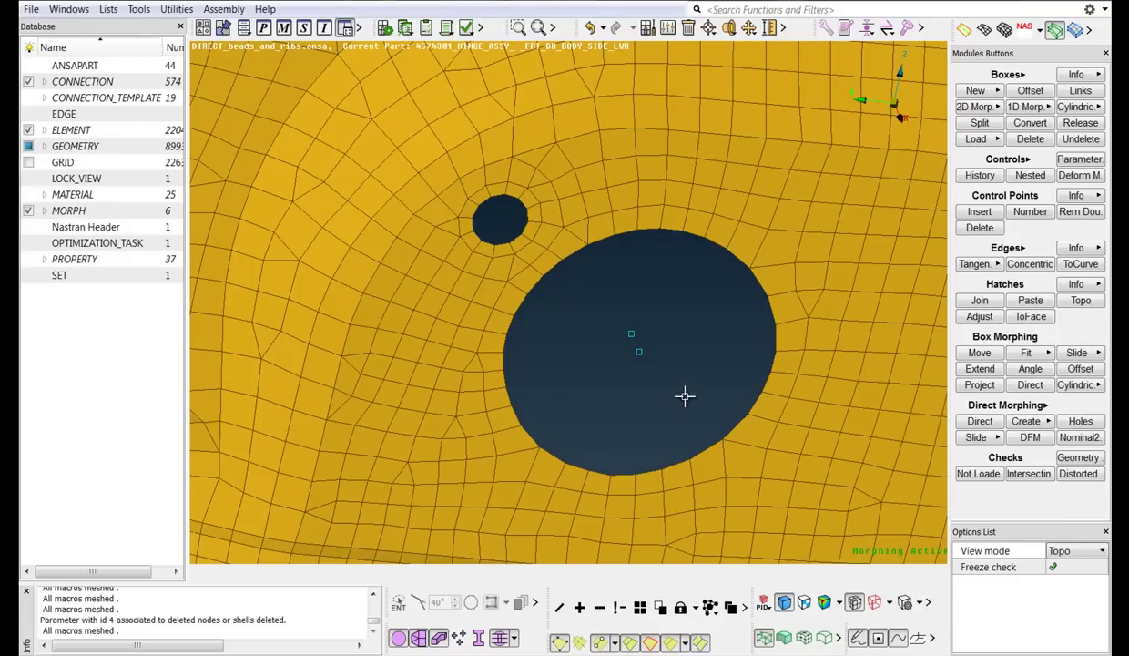
ctrl+middle_drag(685, 395, 665, 377)
click(996, 438)
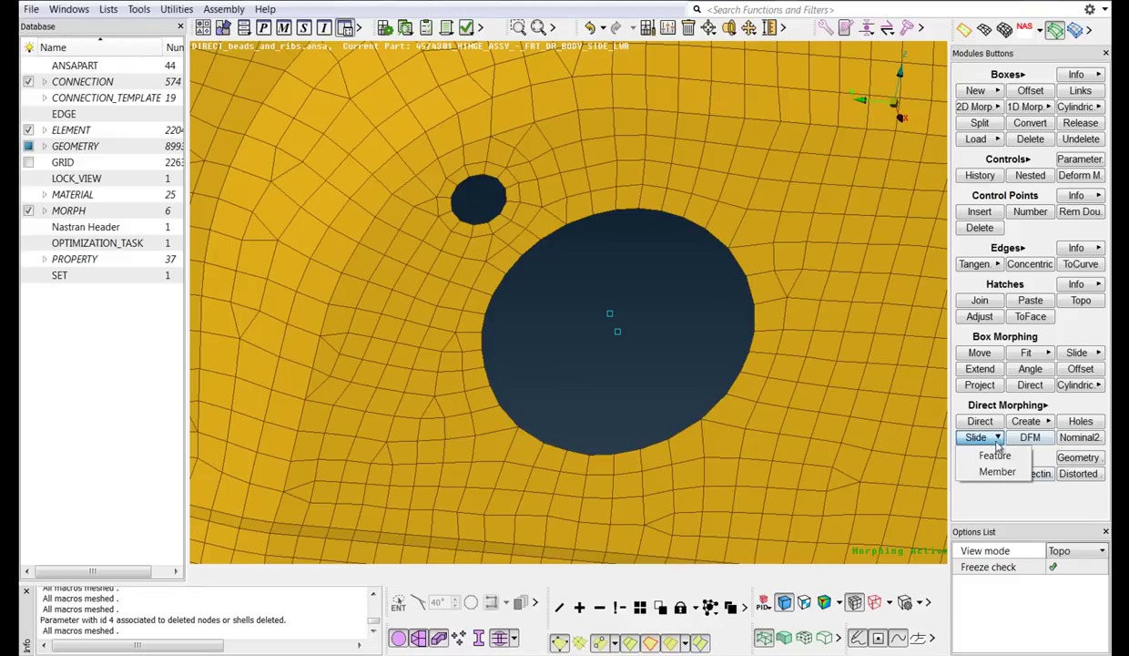
click(996, 457)
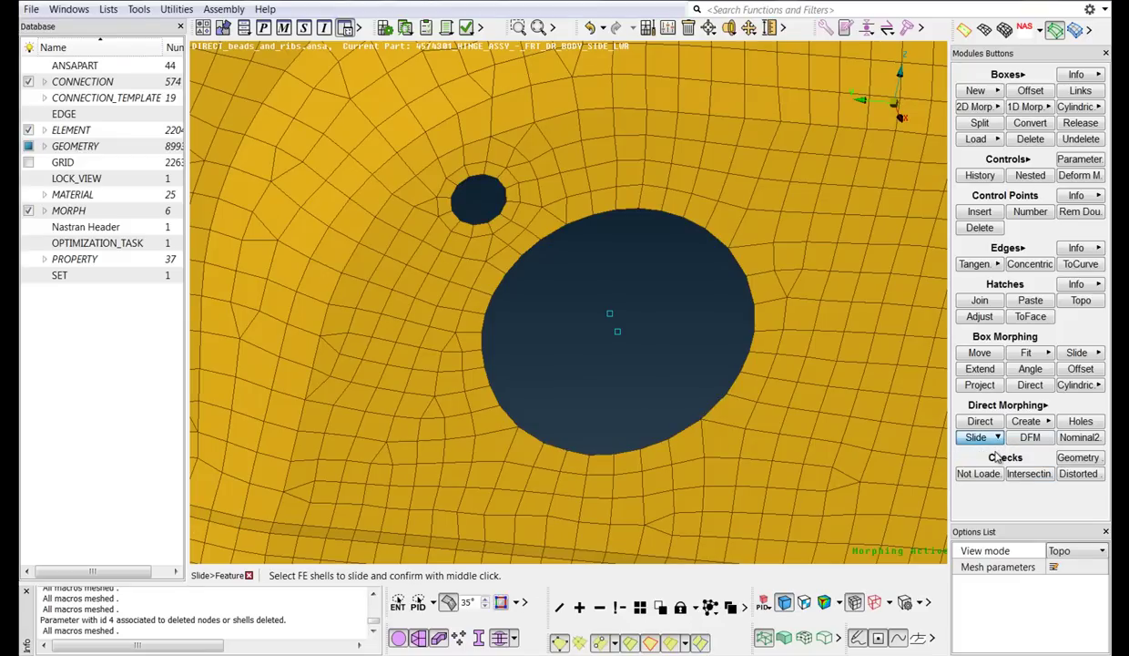
click(483, 213)
drag(449, 180, 490, 226)
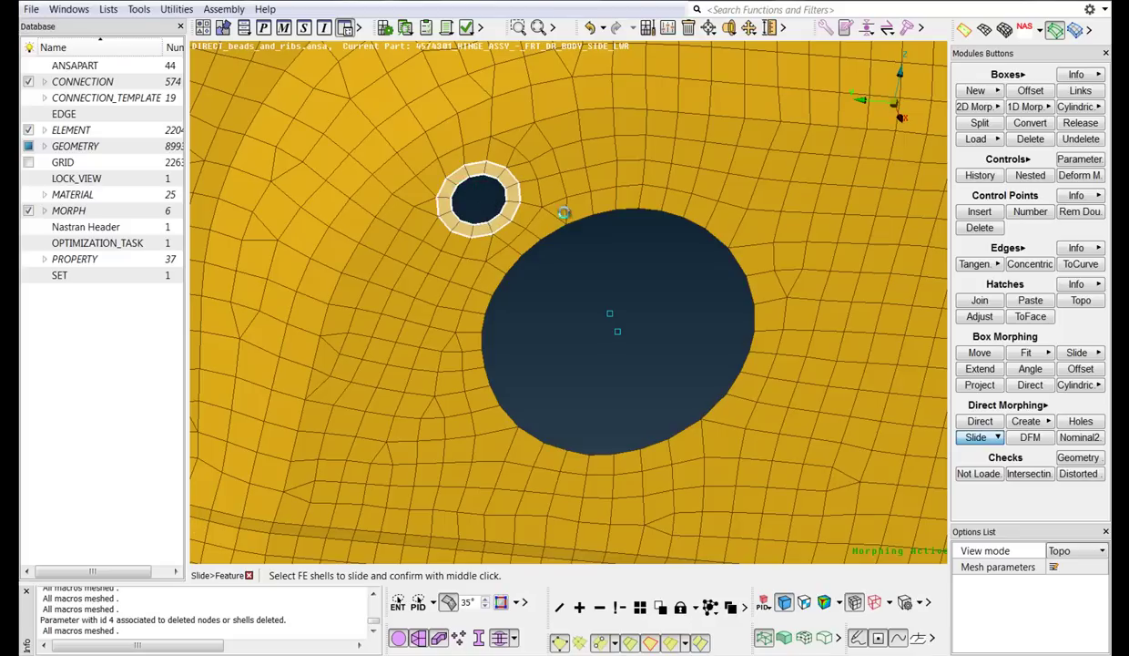
middle_click(568, 216)
Copy the small hole in 3 steps by rotating it 90 degrees per step about the large circular opening's center axis
click(947, 196)
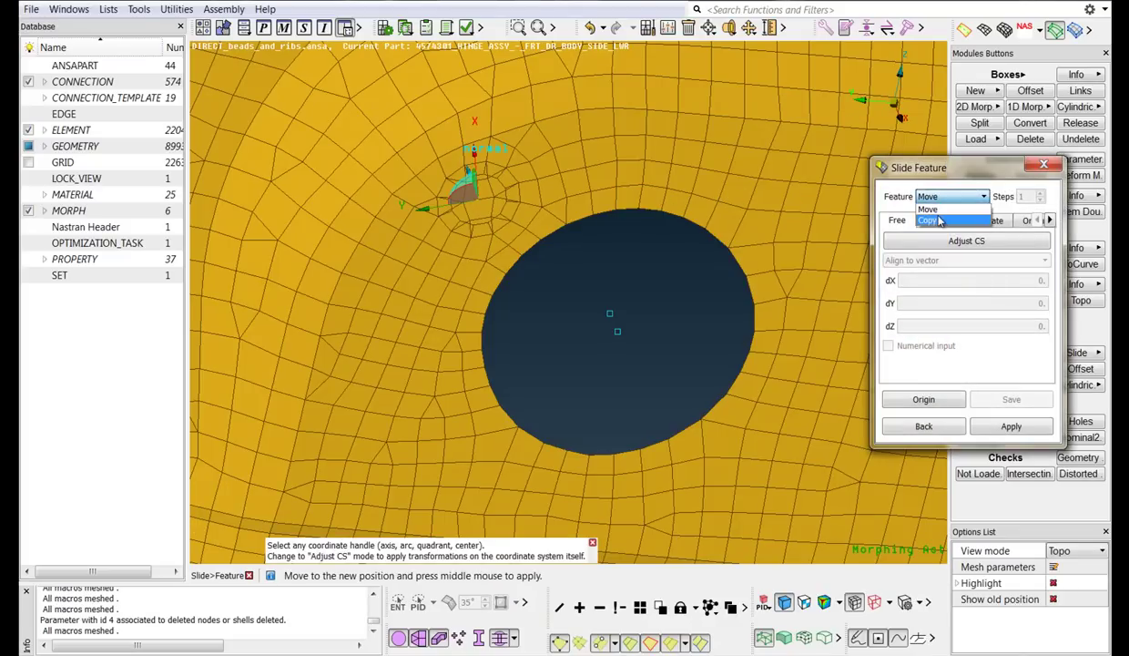
click(938, 221)
click(993, 219)
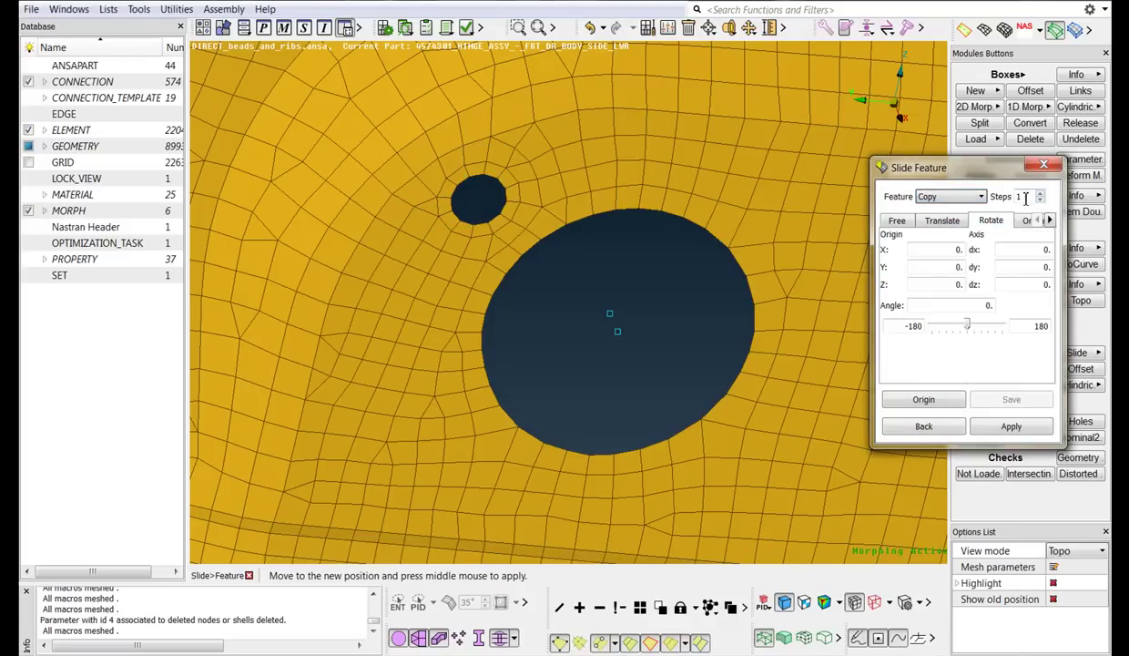
double_click(1024, 198)
click(610, 314)
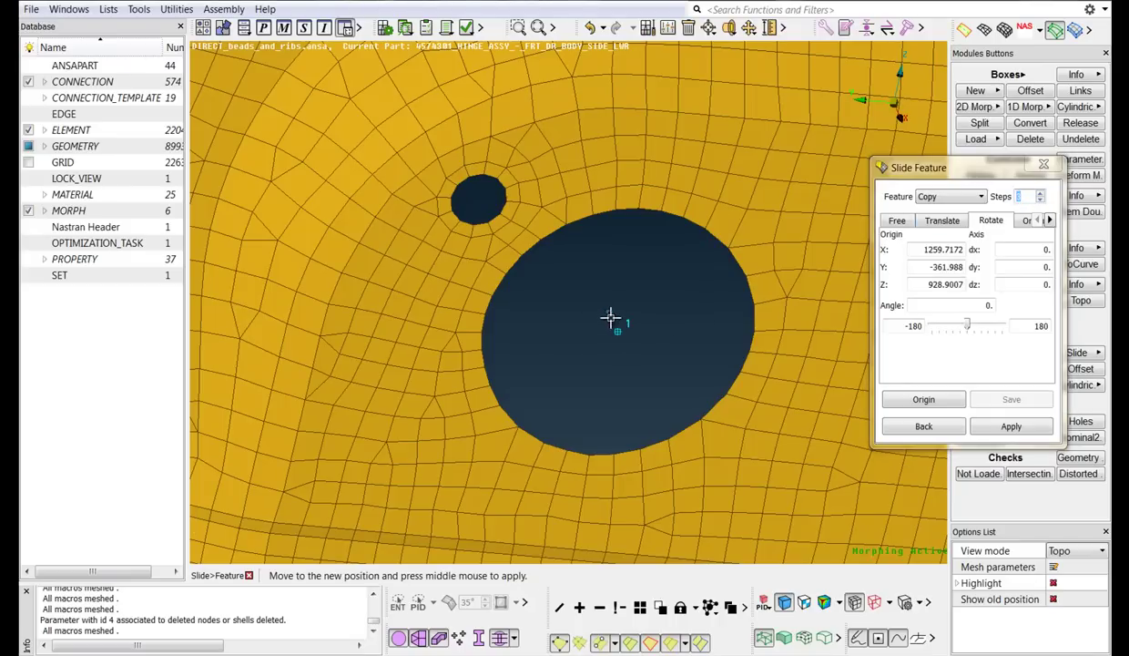
click(971, 308)
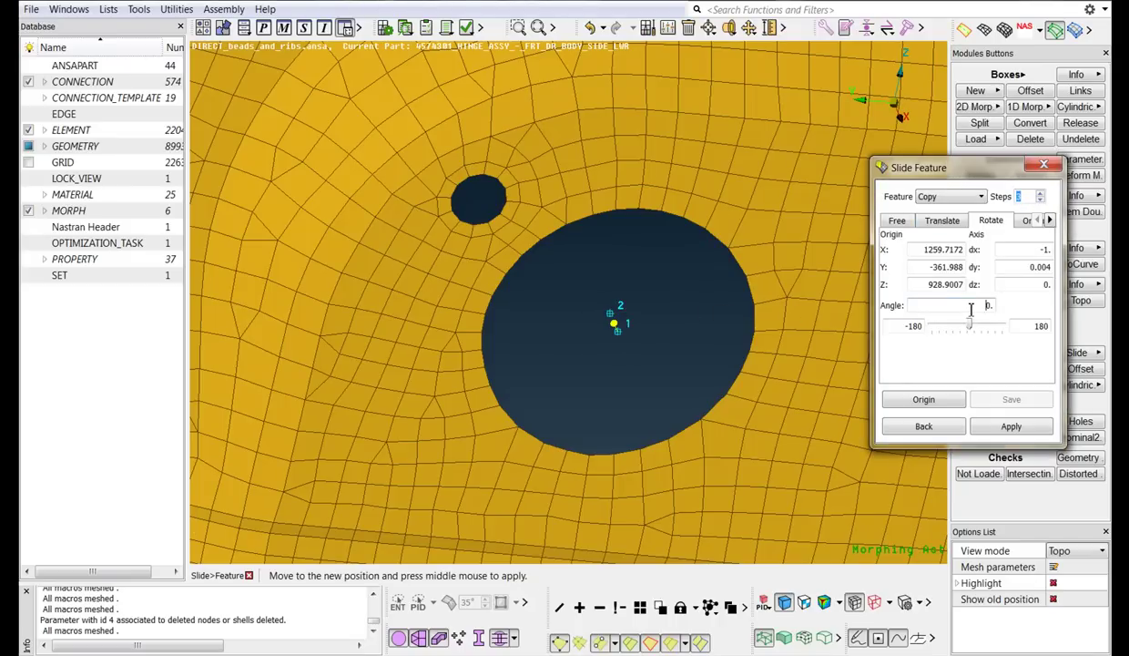
key(Return)
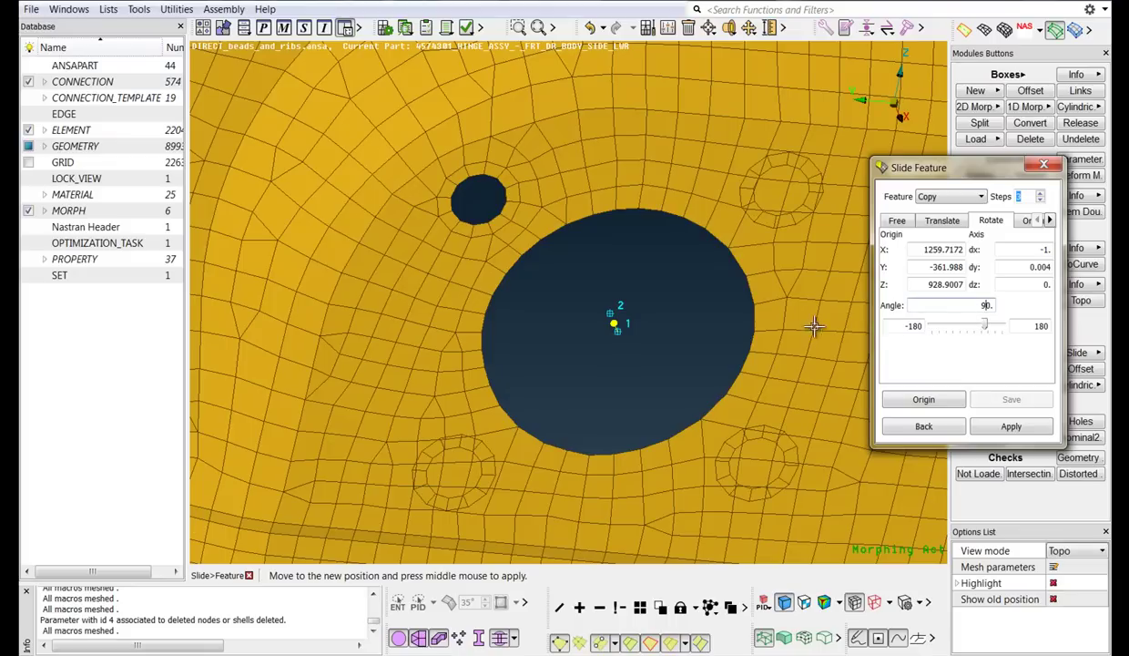
middle_click(697, 341)
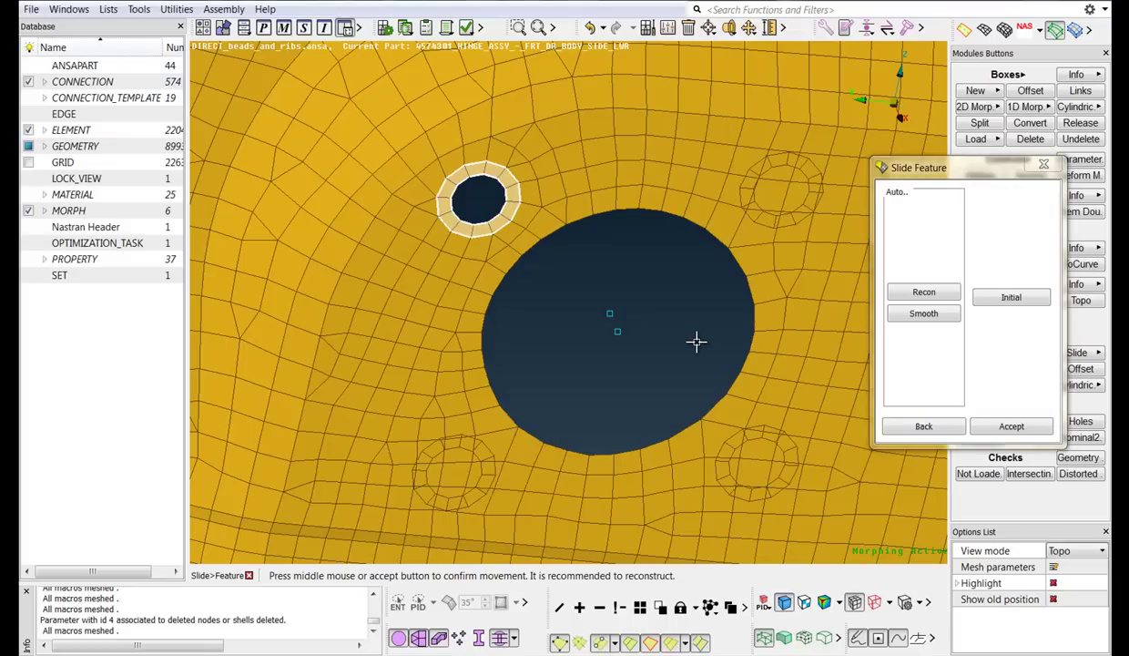
Reconstruct the mesh around the copied holes and accept the preview
click(924, 291)
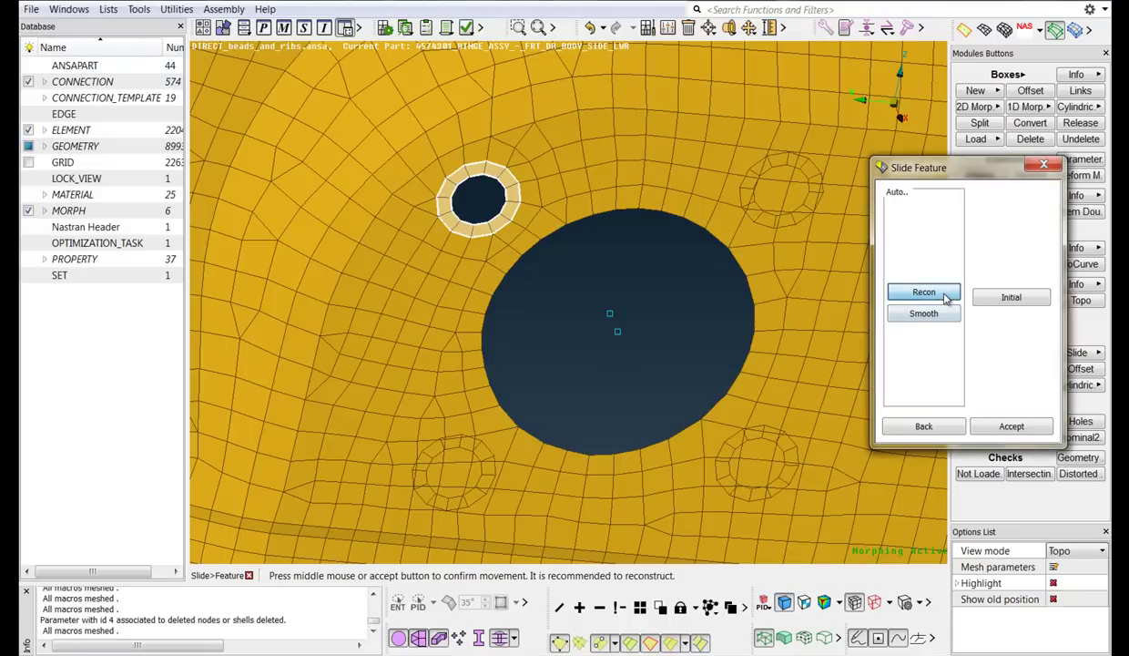
middle_click(854, 295)
middle_click(657, 306)
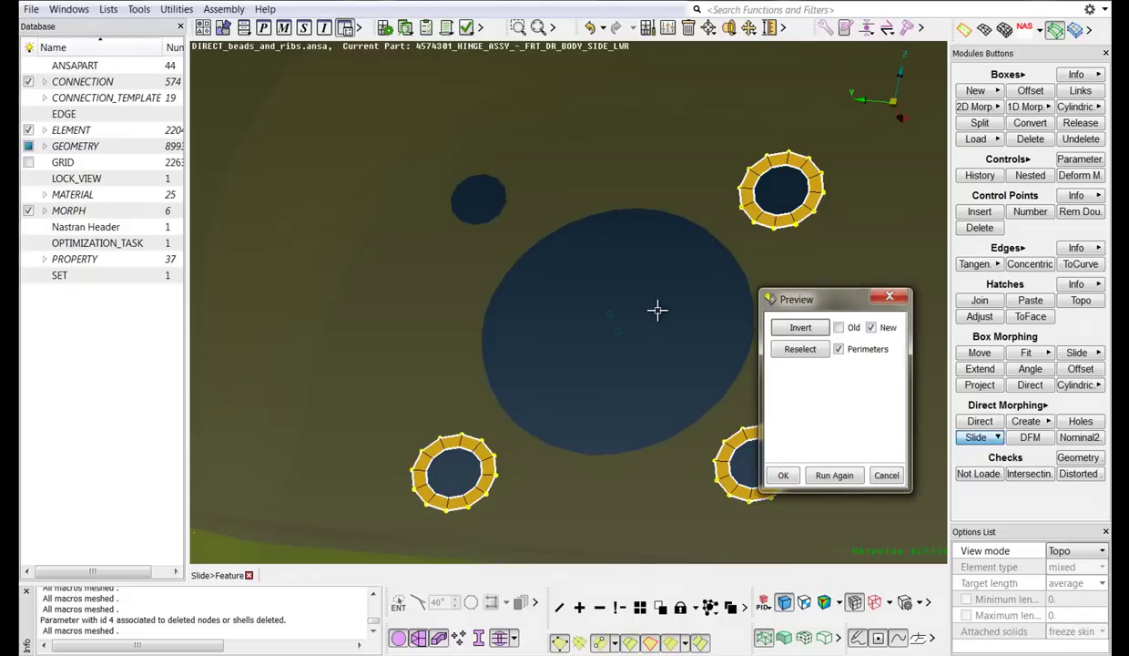
click(783, 476)
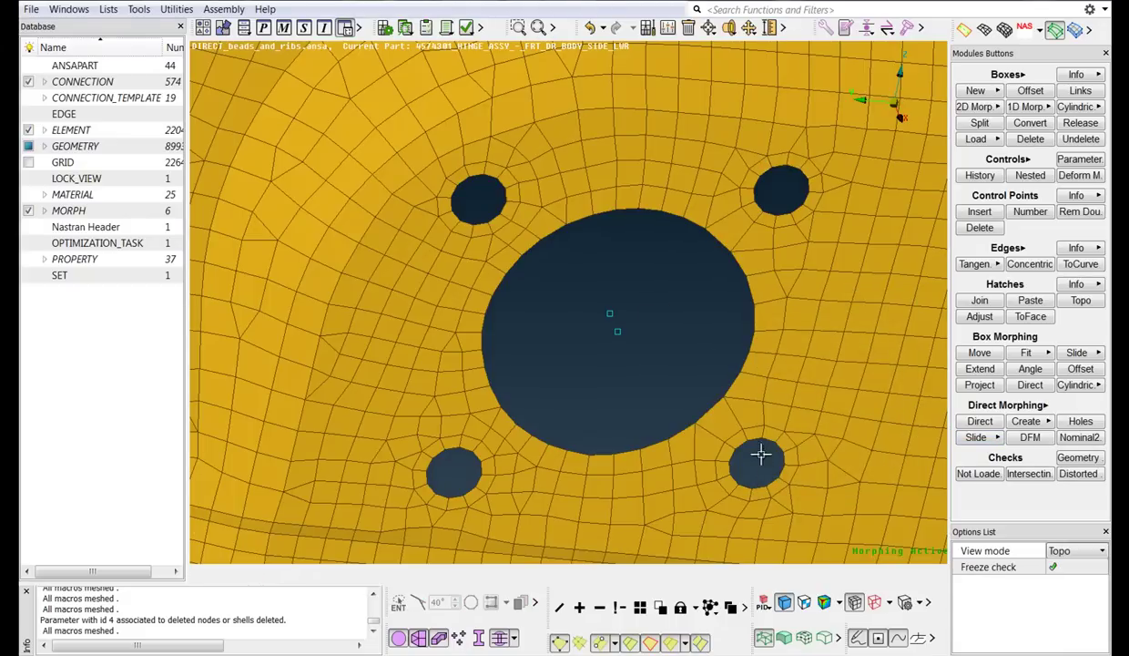
scroll(673, 374, down, 8)
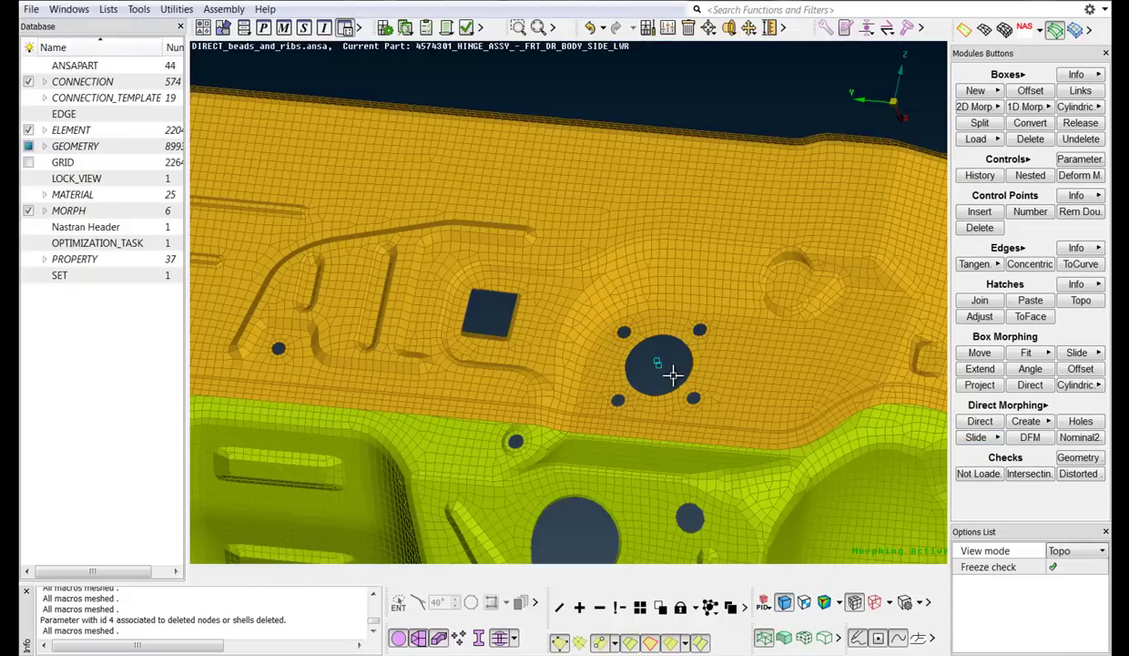
scroll(688, 346, up, 2)
scroll(687, 350, down, 5)
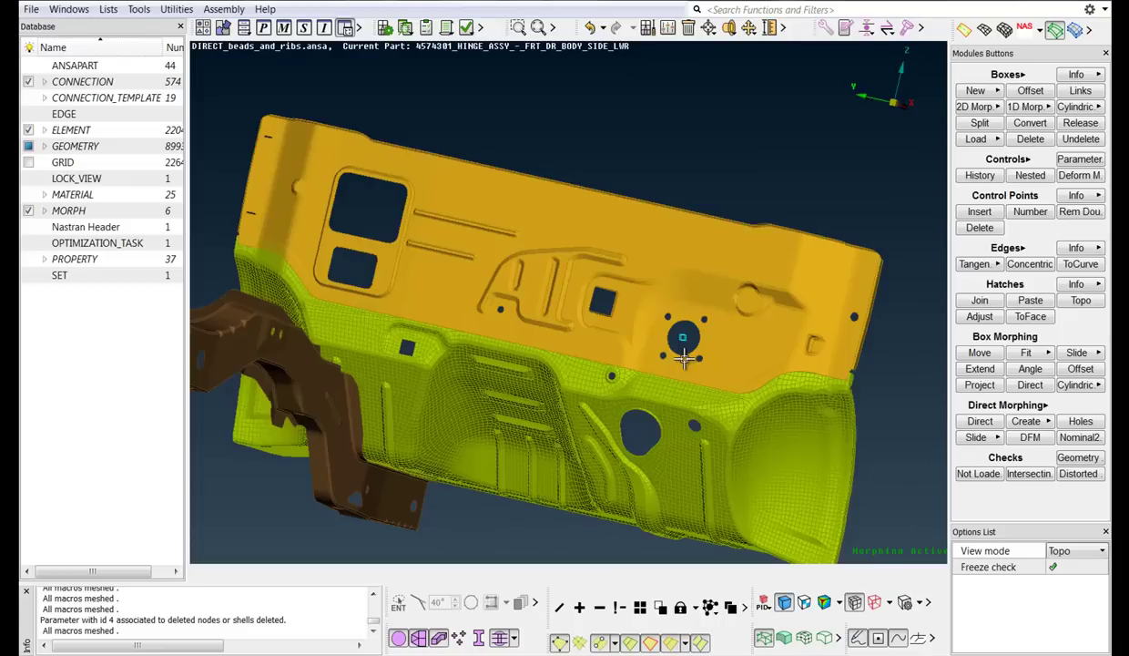
drag(683, 355, 681, 407)
ctrl+middle_drag(682, 389, 720, 358)
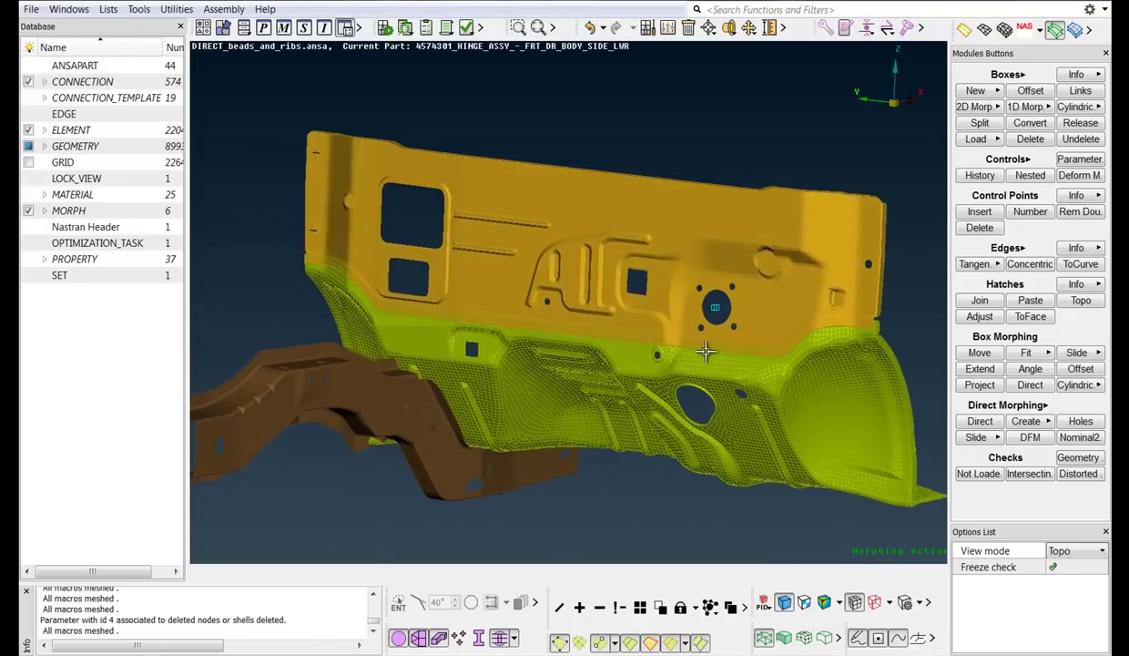